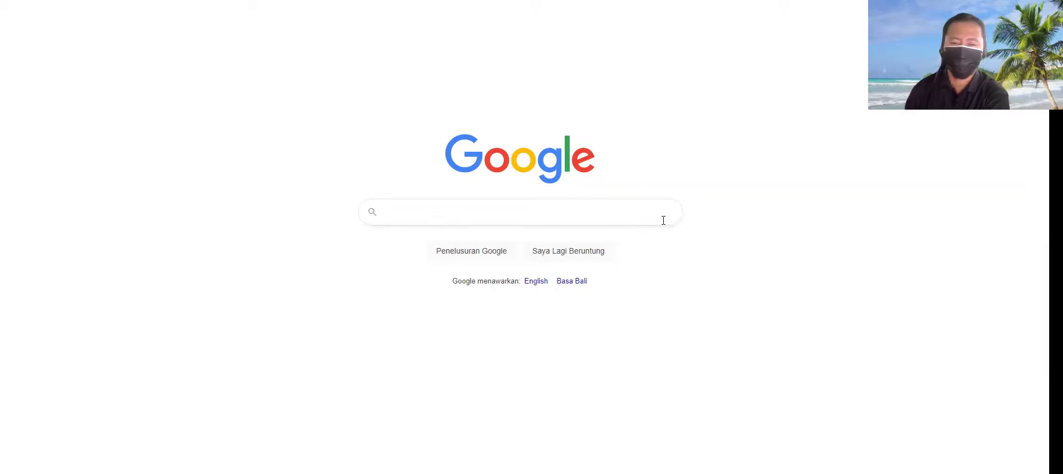
Search Google for quizizz and open the official Quizizz website from the results
{"action": "left_click", "coordinate": [633, 213]}
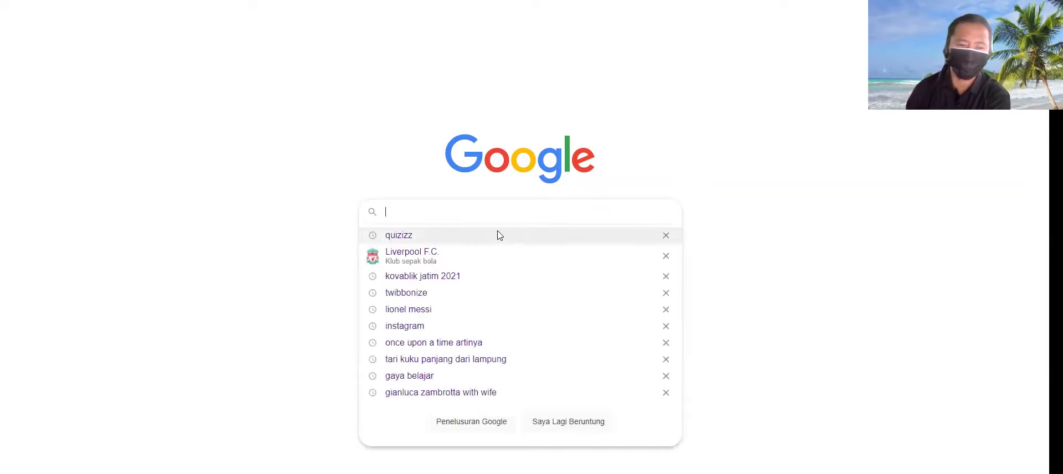
{"action": "left_click", "coordinate": [498, 235]}
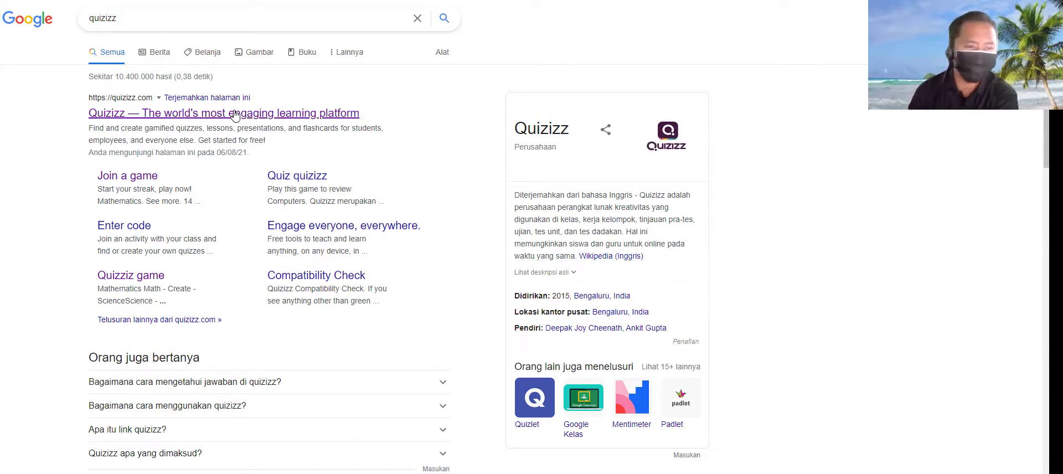
{"action": "scroll", "coordinate": [234, 118], "scroll_direction": "down", "scroll_amount": 10}
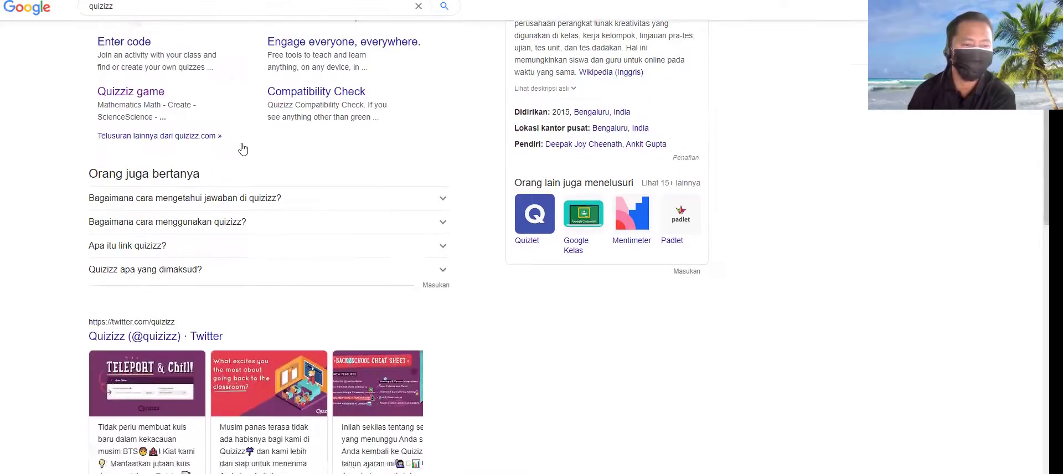
{"action": "scroll", "coordinate": [329, 205], "scroll_direction": "up", "scroll_amount": 10}
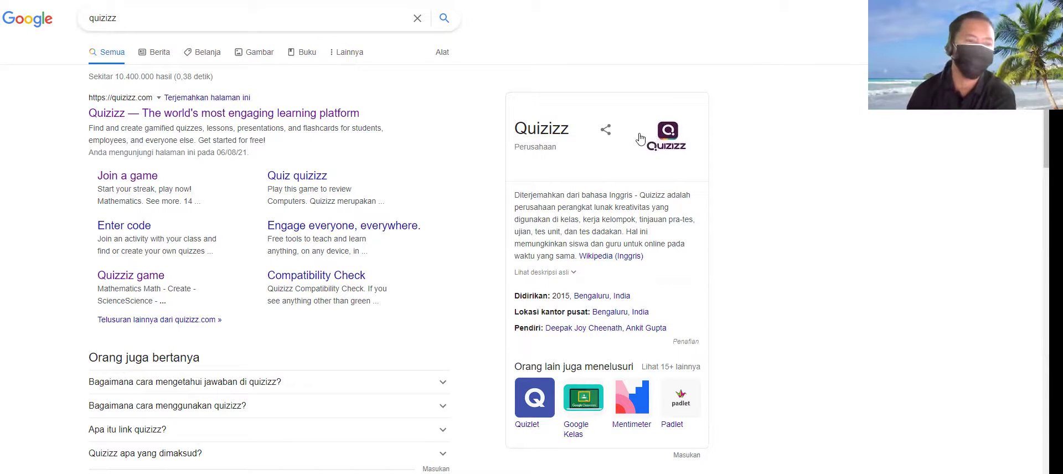
{"action": "left_click", "coordinate": [328, 119]}
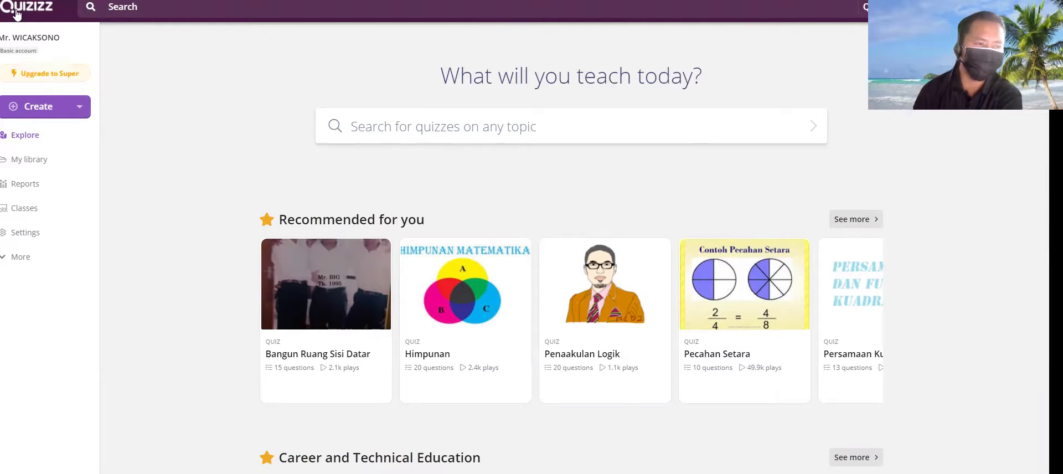
Open the teacher account's profile and look through its list of created quizzes
{"action": "left_click", "coordinate": [20, 40]}
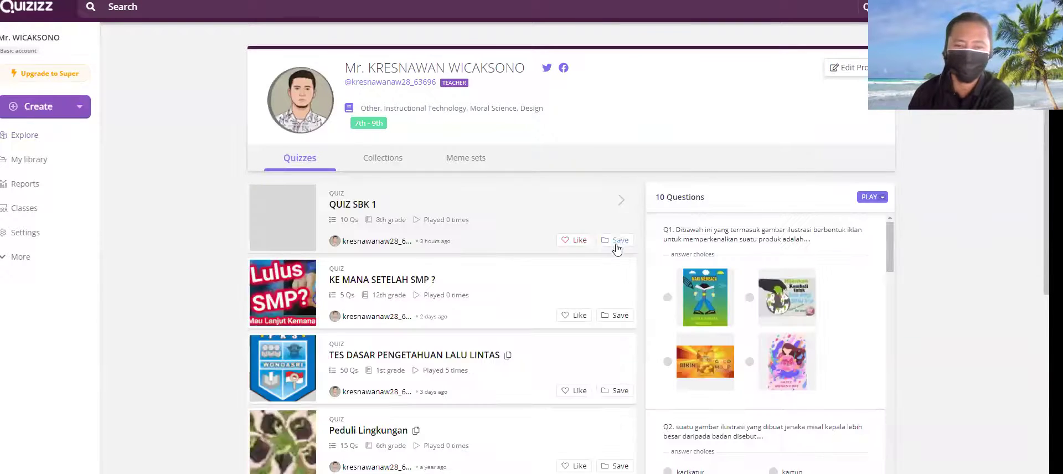
{"action": "scroll", "coordinate": [616, 244], "scroll_direction": "down", "scroll_amount": 5}
{"action": "scroll", "coordinate": [498, 299], "scroll_direction": "up", "scroll_amount": 5}
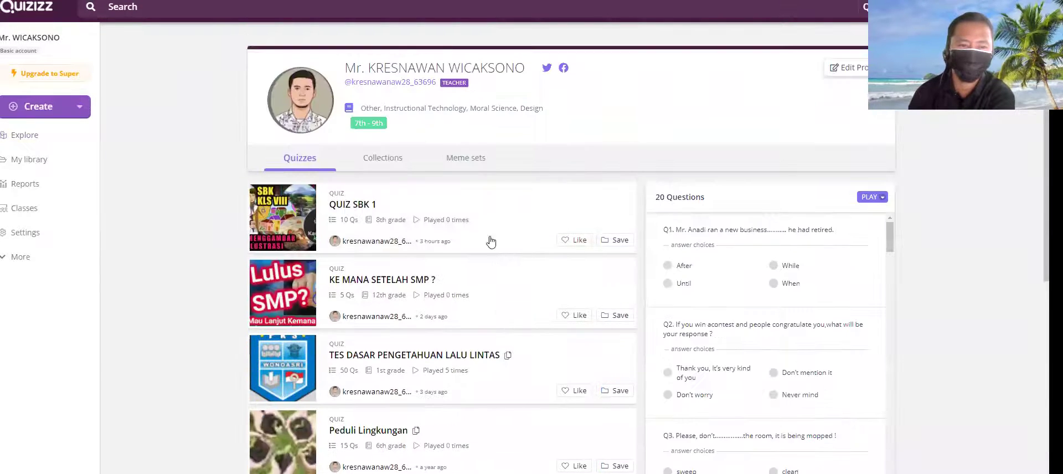
{"action": "scroll", "coordinate": [408, 280], "scroll_direction": "down", "scroll_amount": 6}
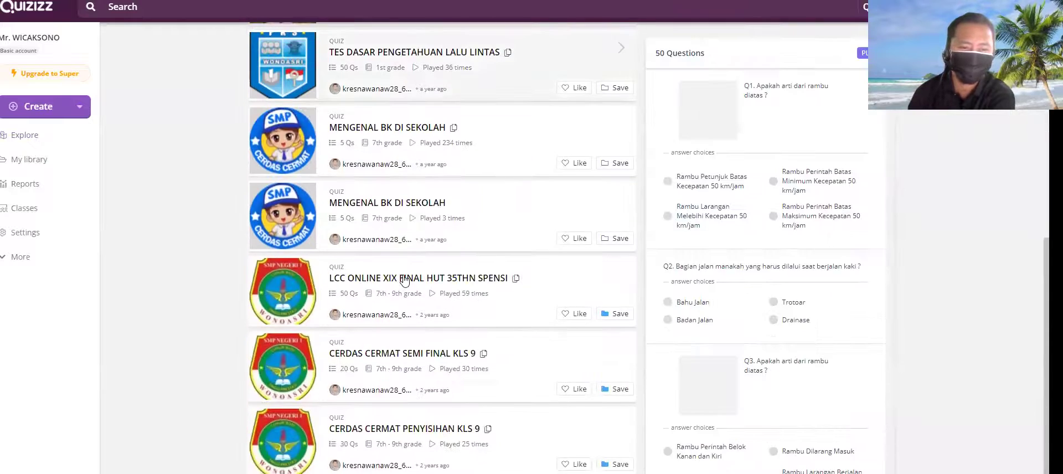
{"action": "scroll", "coordinate": [409, 277], "scroll_direction": "up", "scroll_amount": 5}
{"action": "scroll", "coordinate": [458, 296], "scroll_direction": "down", "scroll_amount": 3}
{"action": "scroll", "coordinate": [458, 296], "scroll_direction": "up", "scroll_amount": 3}
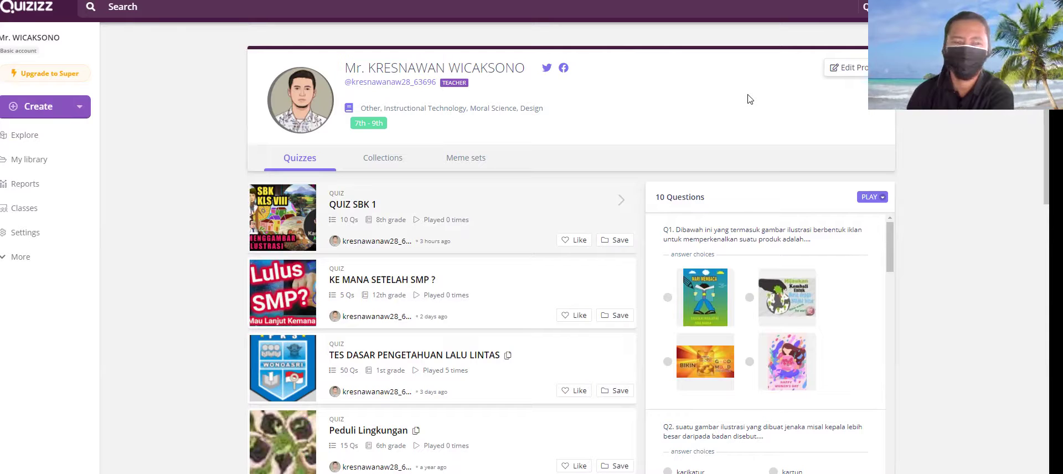
Log out of the current Quizizz account
{"action": "left_click", "coordinate": [23, 258]}
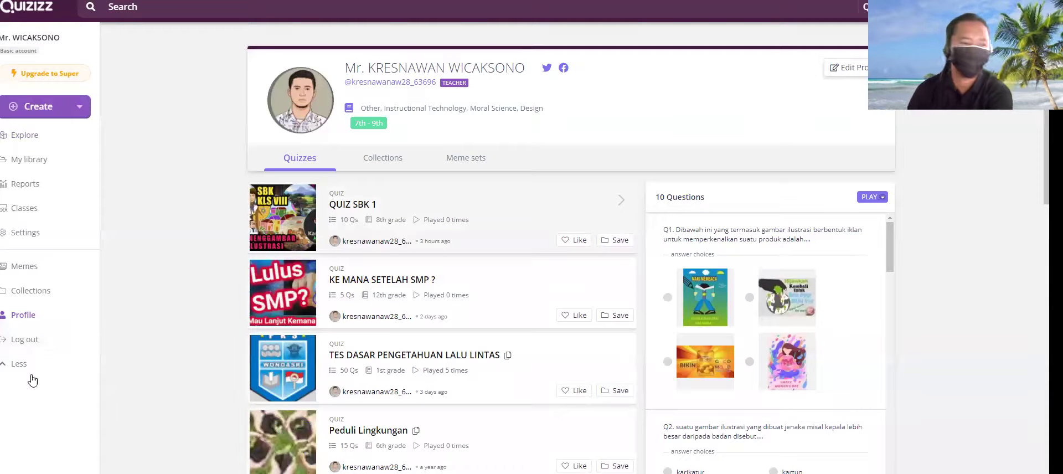
{"action": "scroll", "coordinate": [126, 283], "scroll_direction": "down", "scroll_amount": 4}
{"action": "scroll", "coordinate": [129, 284], "scroll_direction": "down", "scroll_amount": 5}
{"action": "scroll", "coordinate": [131, 284], "scroll_direction": "up", "scroll_amount": 9}
{"action": "left_click", "coordinate": [30, 347]}
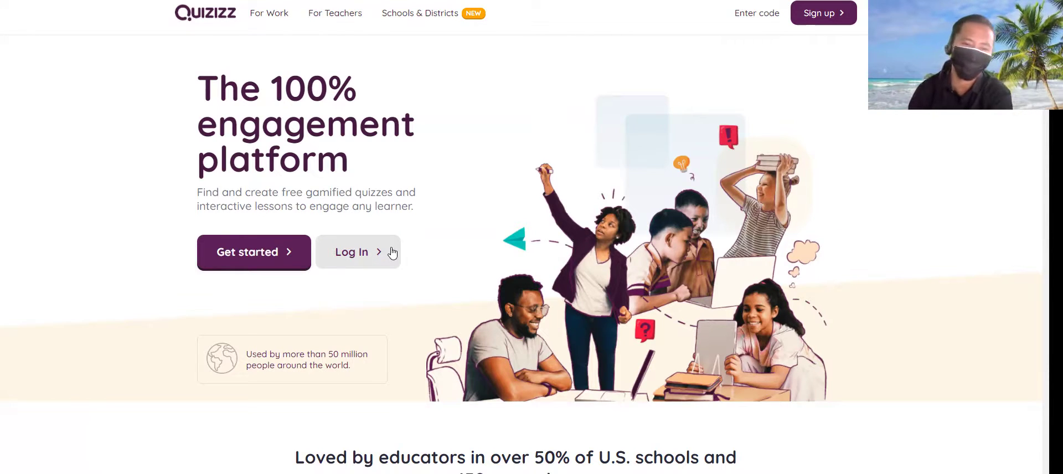
Log in to Quizizz through Google with the teacher's Google account
{"action": "left_click", "coordinate": [348, 266]}
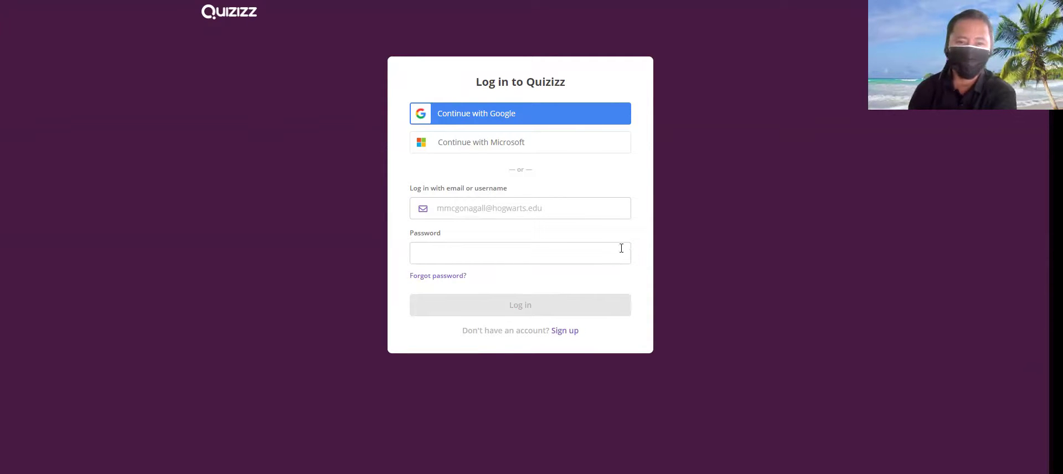
{"action": "left_click", "coordinate": [515, 120]}
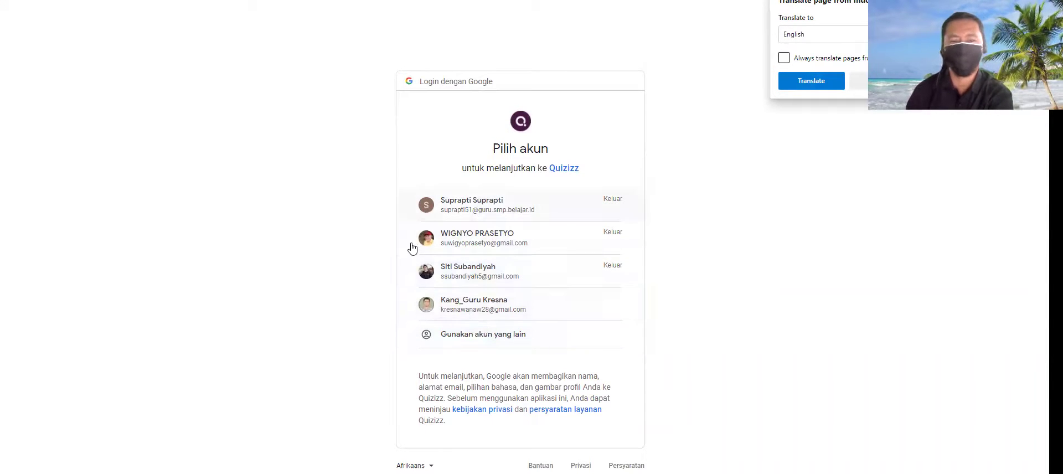
{"action": "left_click", "coordinate": [470, 309]}
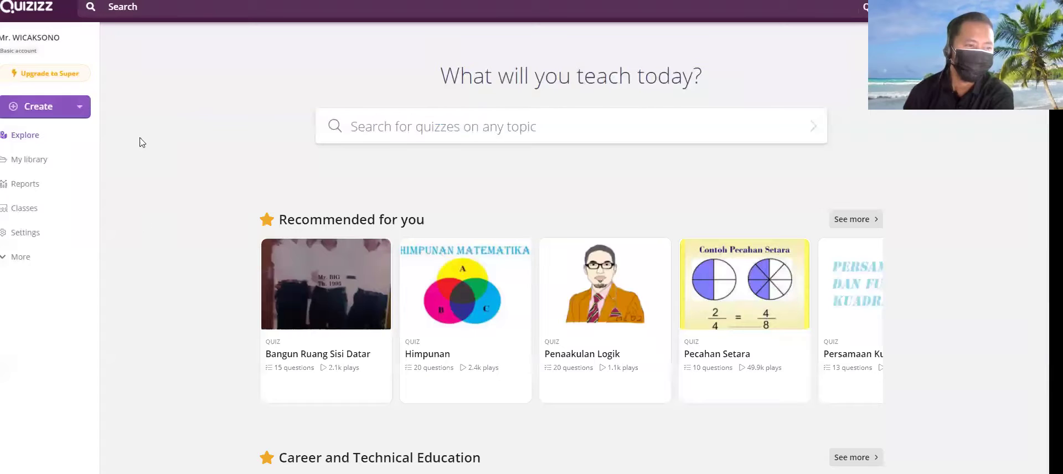
Start creating a new quiz and name it BK 1
{"action": "left_click", "coordinate": [36, 113]}
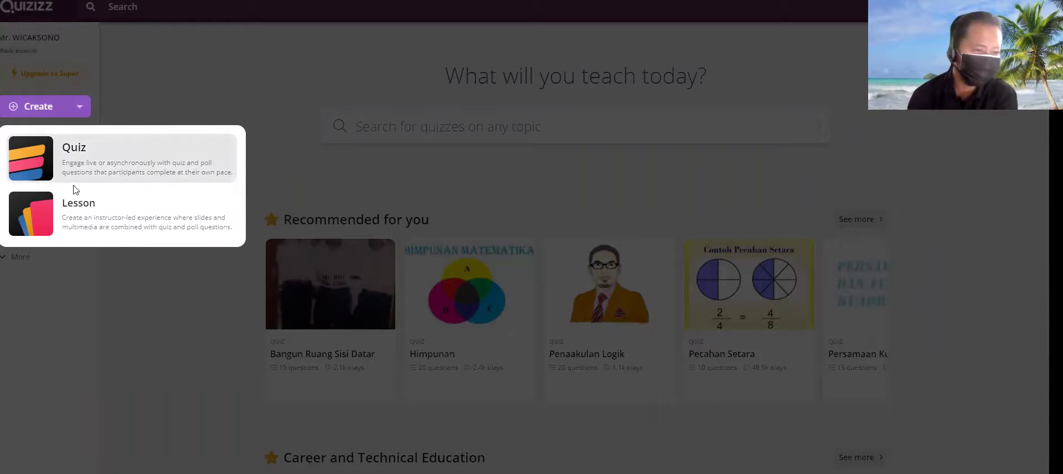
{"action": "left_click", "coordinate": [107, 148]}
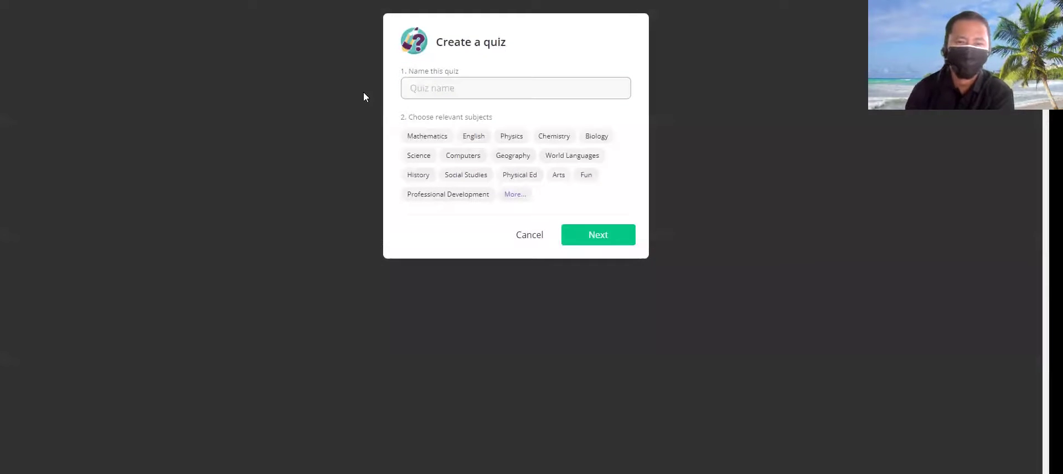
{"action": "left_click", "coordinate": [449, 80]}
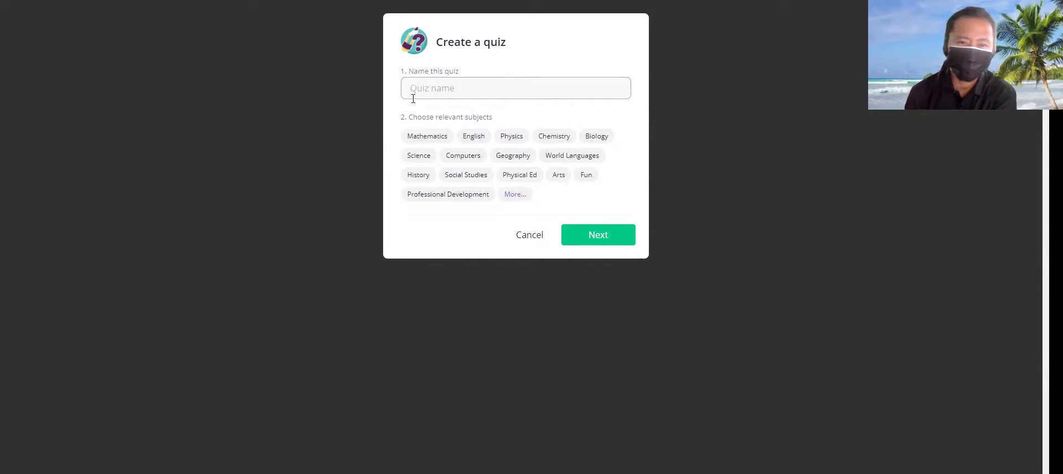
{"action": "left_click", "coordinate": [434, 87]}
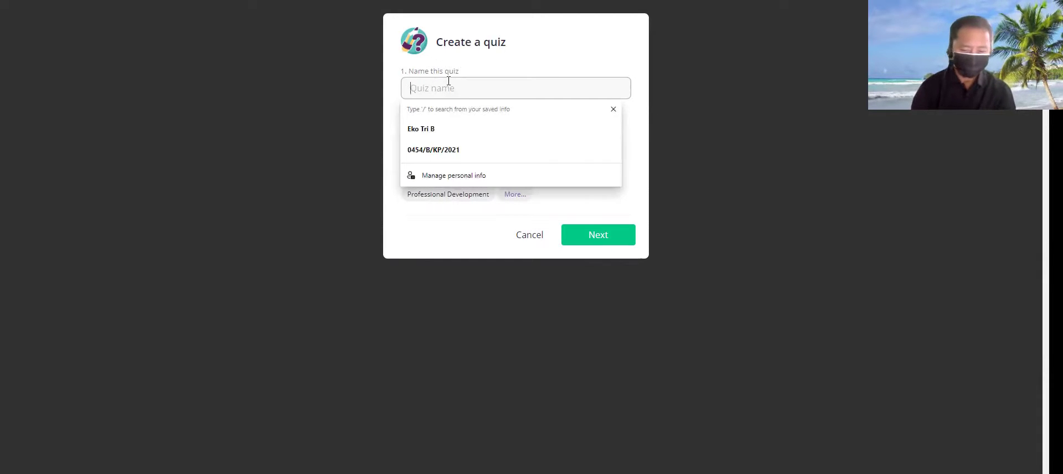
{"action": "type", "text": "B"}
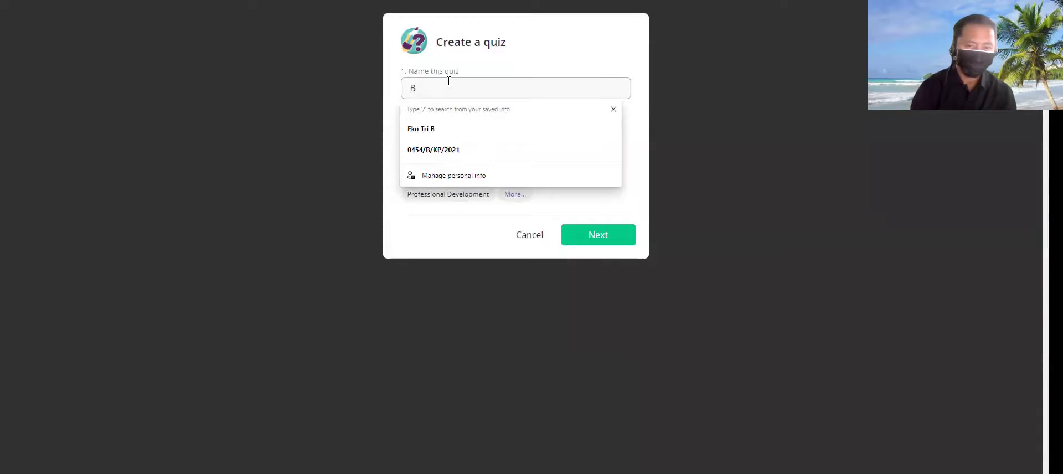
{"action": "type", "text": "K 1"}
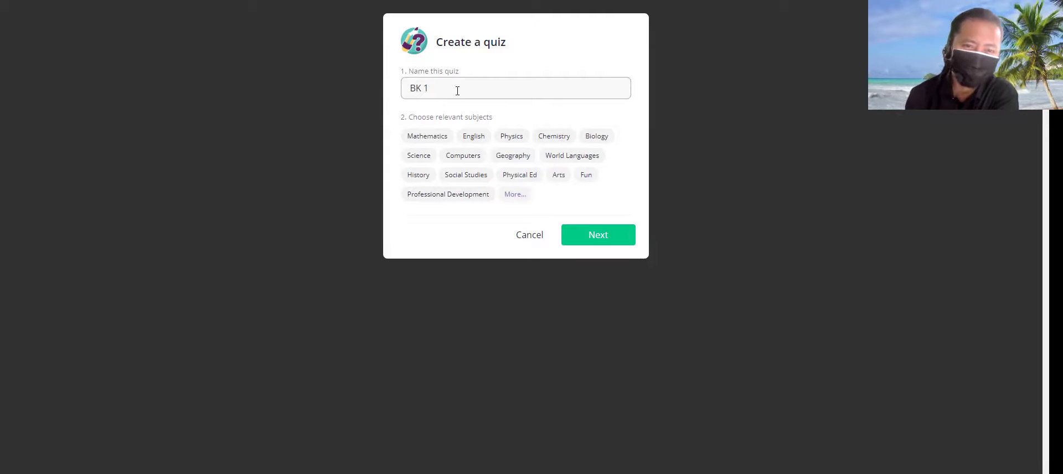
Choose Education as the quiz's relevant subject and continue to the quiz editor
{"action": "left_click", "coordinate": [435, 135]}
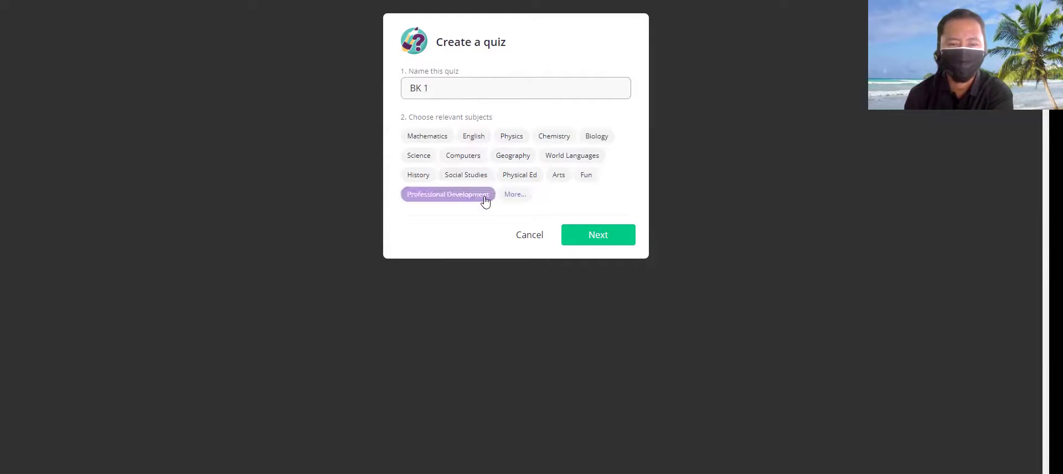
{"action": "left_click", "coordinate": [522, 198]}
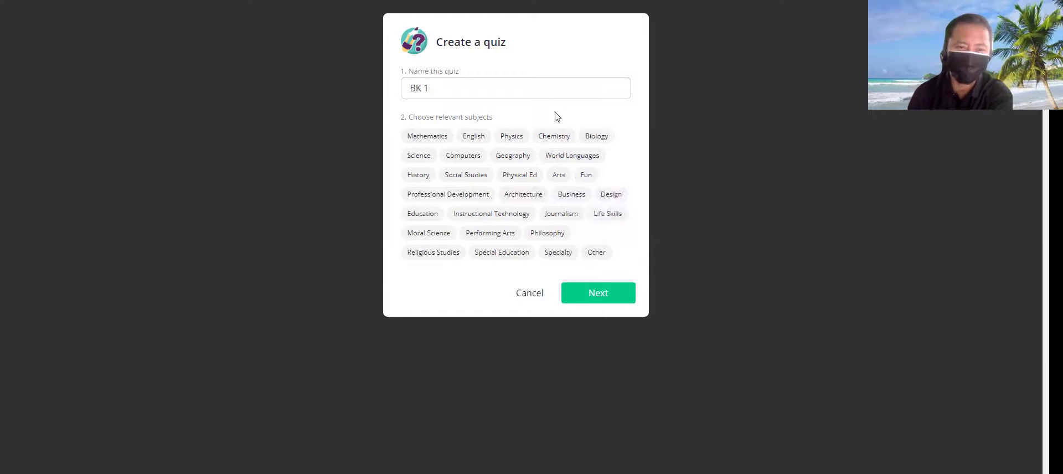
{"action": "left_click", "coordinate": [417, 176]}
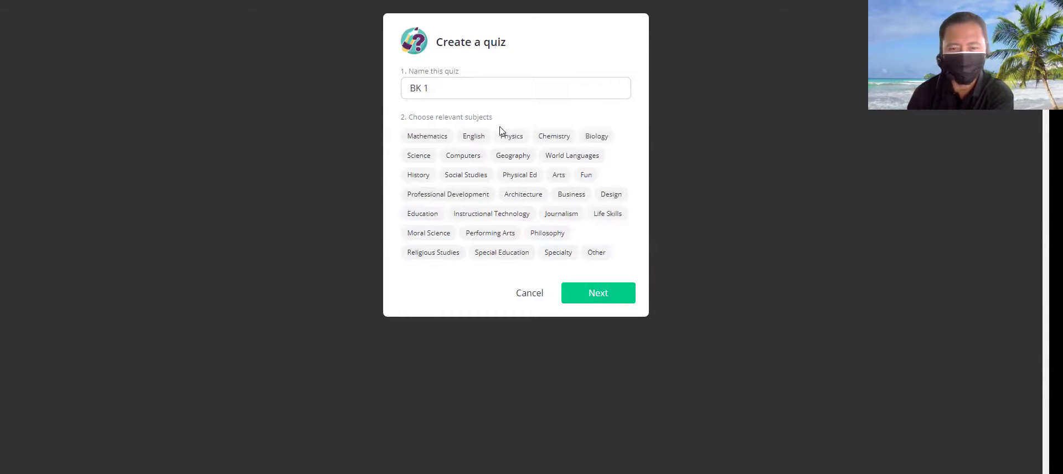
{"action": "left_click", "coordinate": [427, 216]}
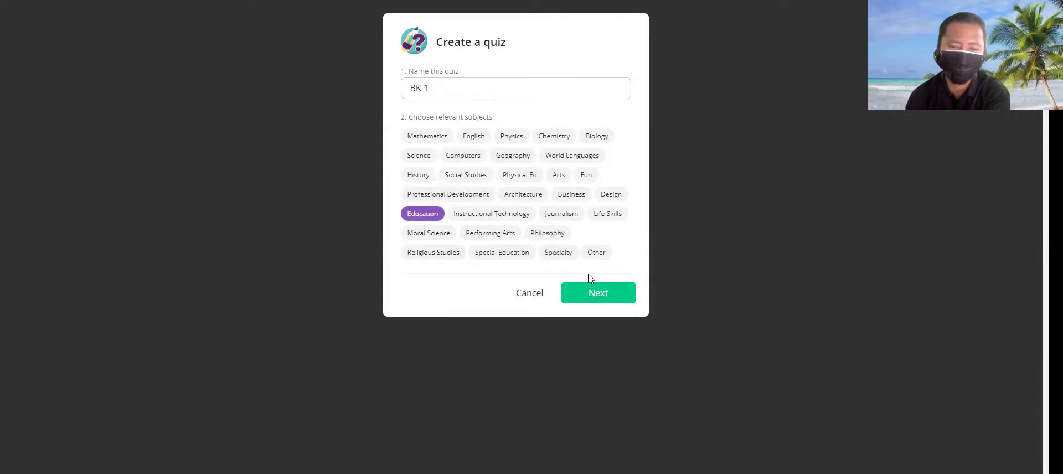
{"action": "left_click", "coordinate": [586, 296]}
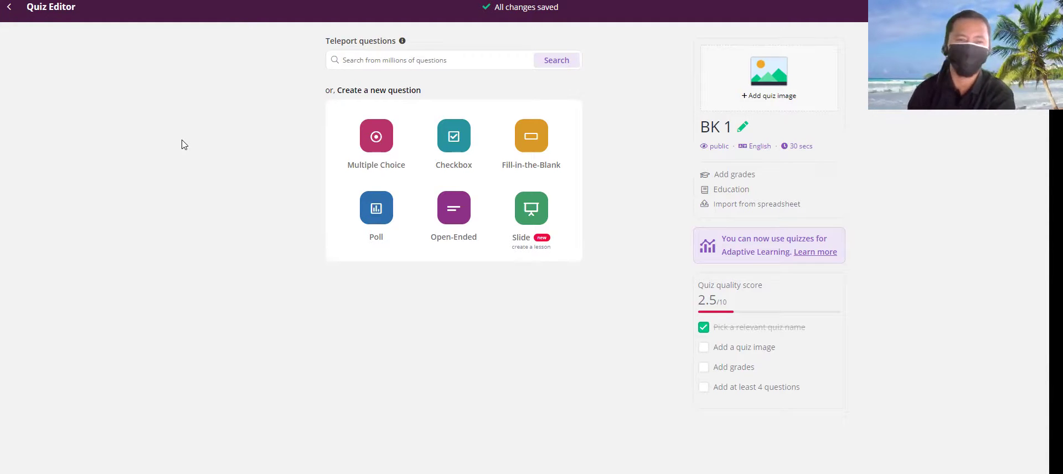
Open the search for existing questions to teleport and replace its search term with GAYA BELAJAR
{"action": "left_click", "coordinate": [381, 60]}
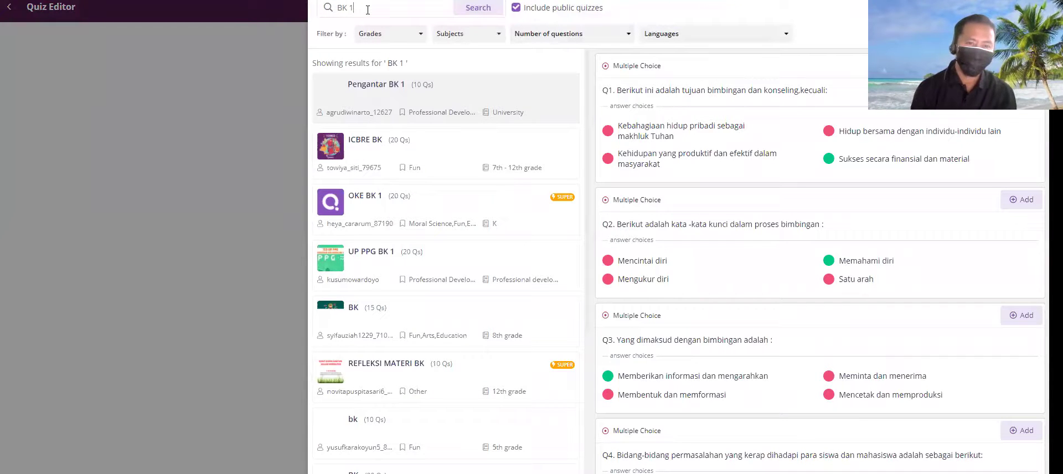
{"action": "key", "text": "BackSpace"}
{"action": "key", "text": "BackSpace"}
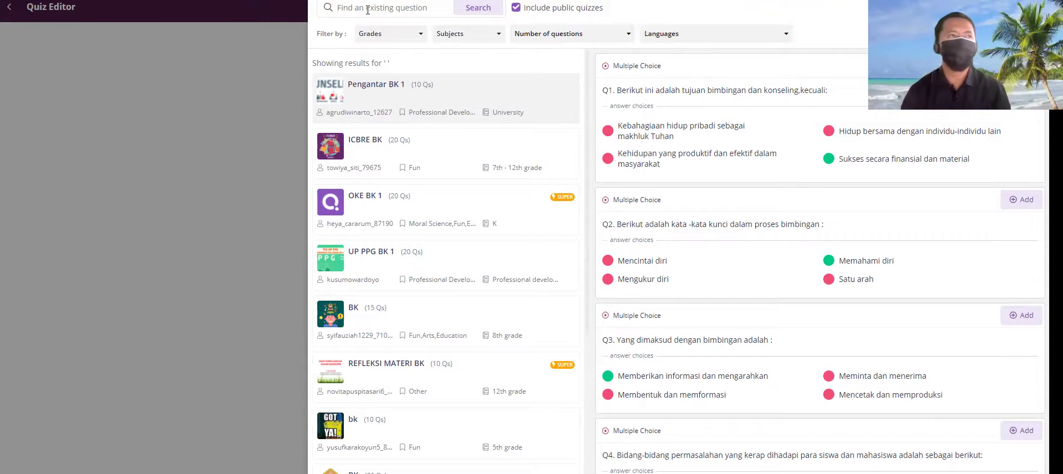
{"action": "type", "text": "GAYA"}
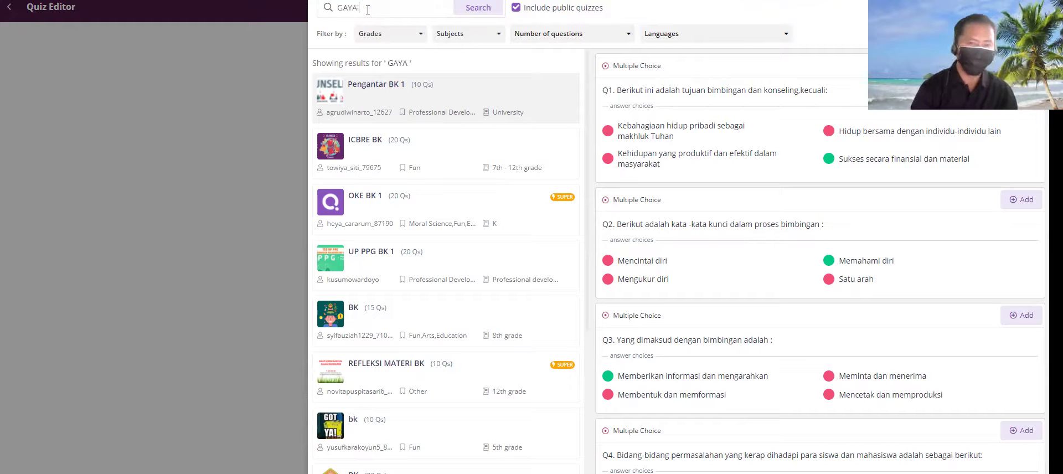
{"action": "type", "text": " BELAJAR"}
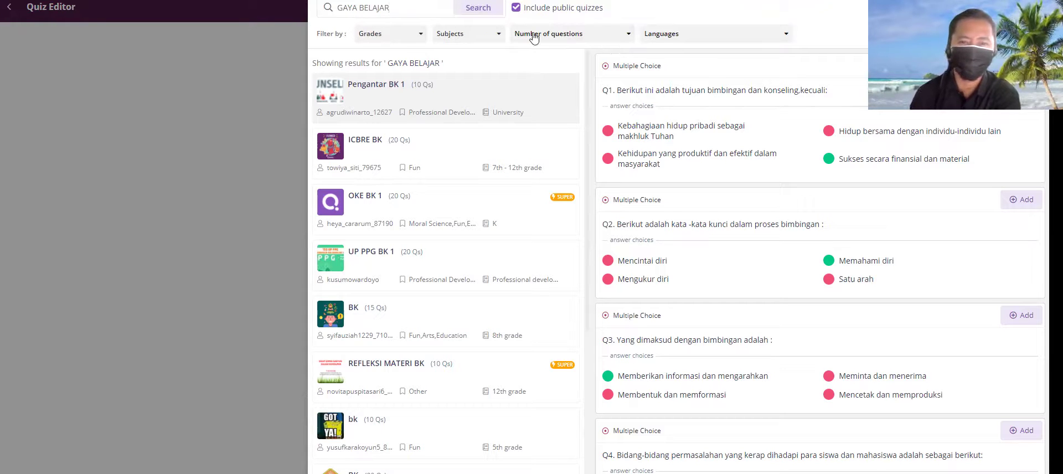
Filter the question search by Middle School grade, Education subject and 1 to 10 questions
{"action": "left_click", "coordinate": [418, 41]}
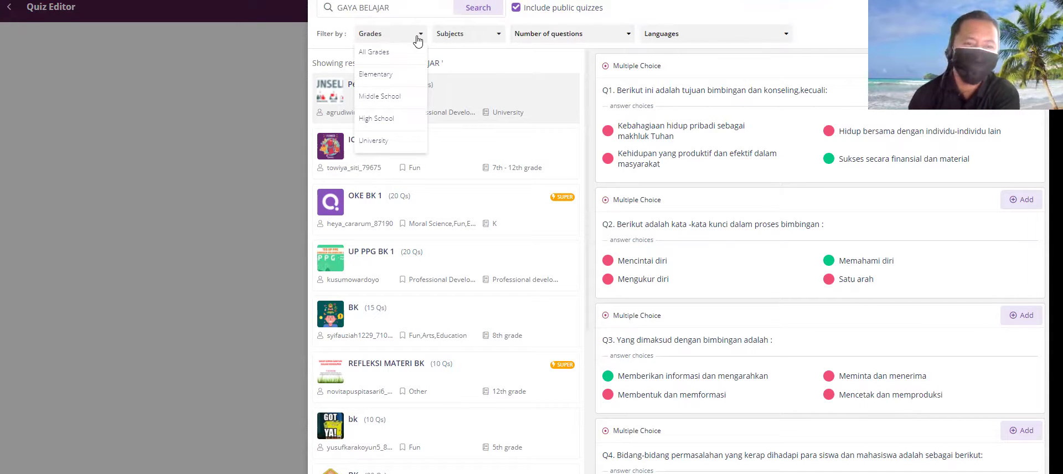
{"action": "left_click", "coordinate": [409, 100]}
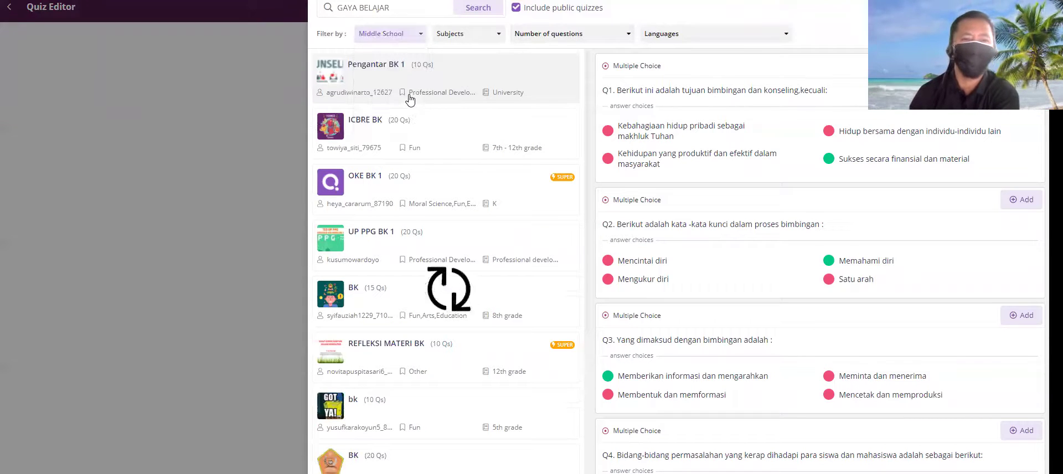
{"action": "left_click", "coordinate": [502, 37]}
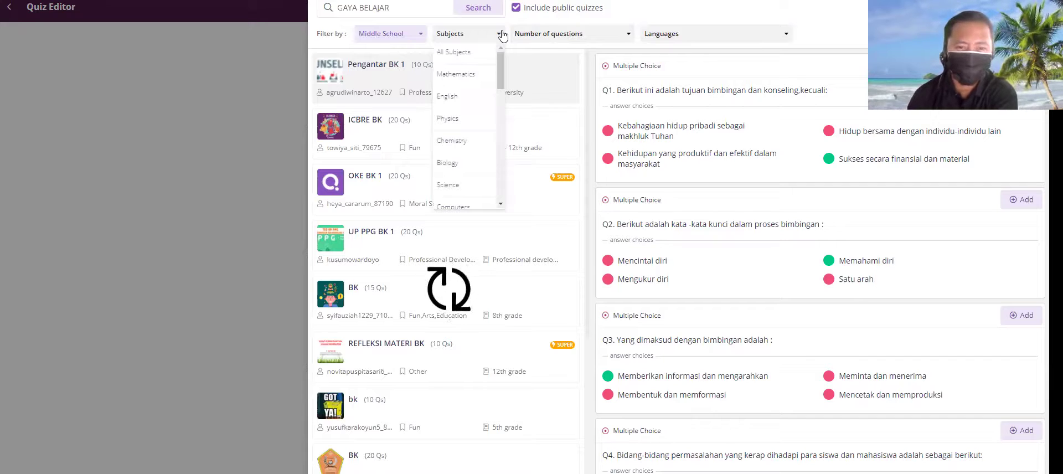
{"action": "scroll", "coordinate": [485, 108], "scroll_direction": "down", "scroll_amount": 4}
{"action": "scroll", "coordinate": [486, 111], "scroll_direction": "down", "scroll_amount": 5}
{"action": "scroll", "coordinate": [477, 127], "scroll_direction": "down", "scroll_amount": 1}
{"action": "left_click", "coordinate": [468, 52]}
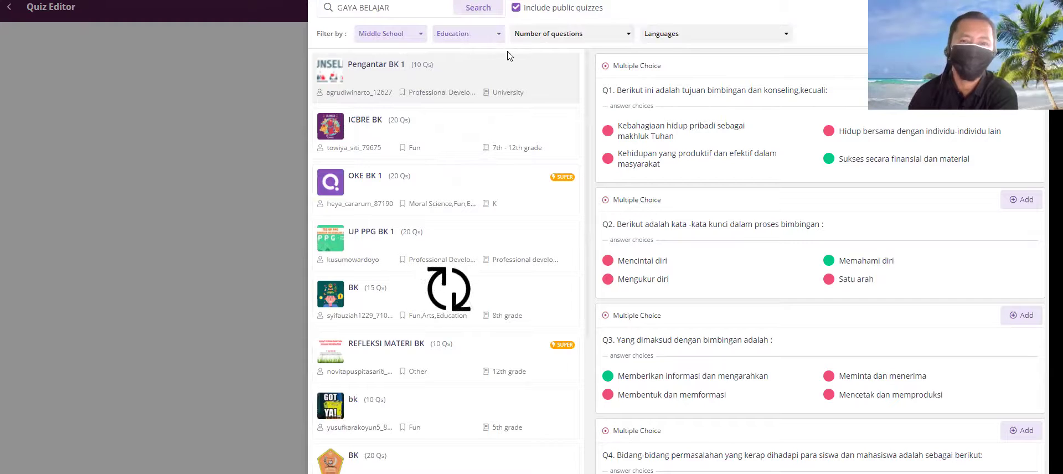
{"action": "left_click", "coordinate": [623, 39]}
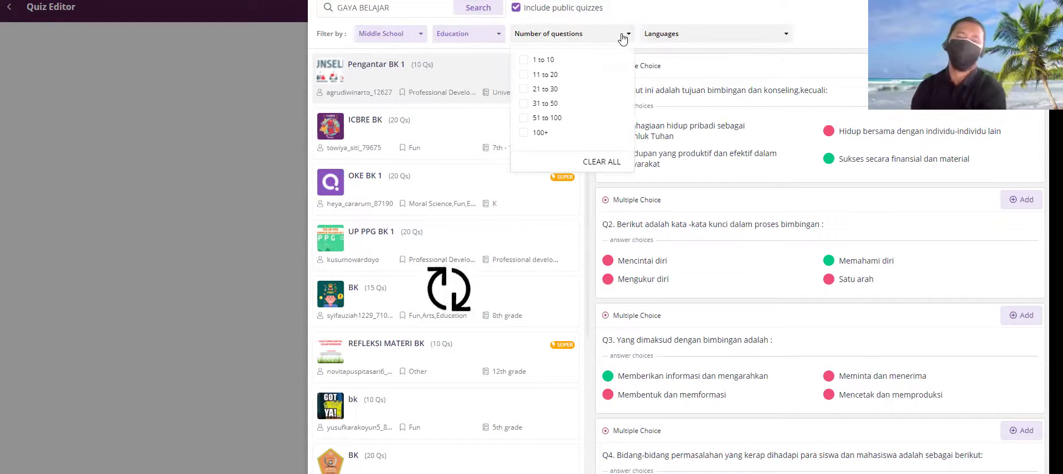
{"action": "left_click", "coordinate": [543, 60]}
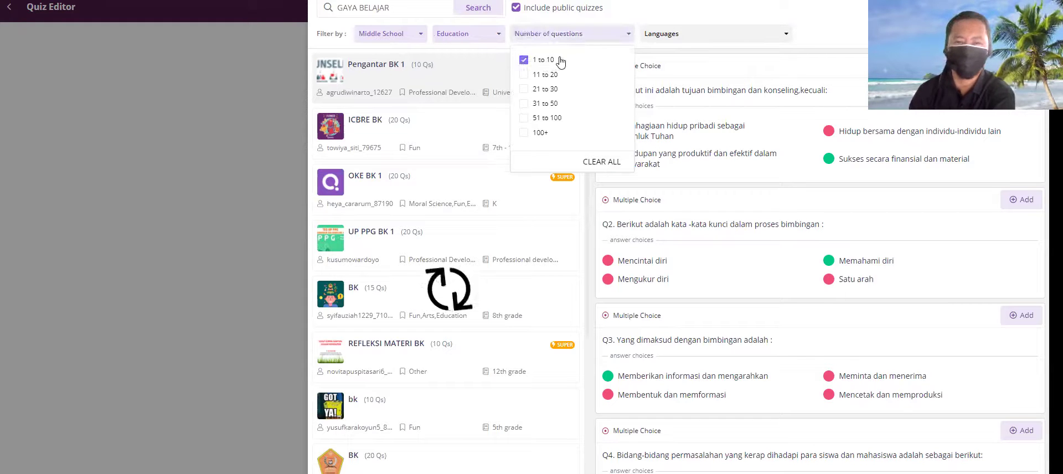
Limit the GAYA BELAJAR question search to quizzes in Indonesian
{"action": "left_click", "coordinate": [711, 37]}
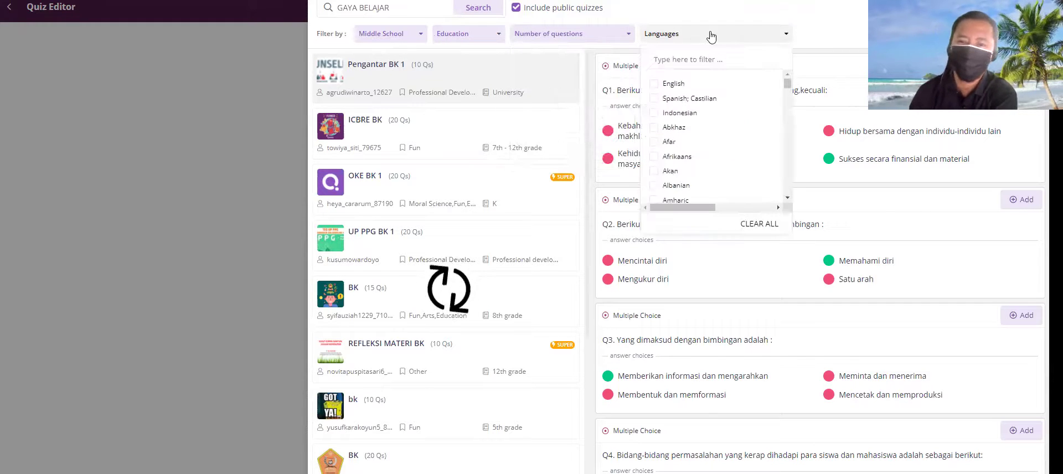
{"action": "left_click", "coordinate": [680, 113]}
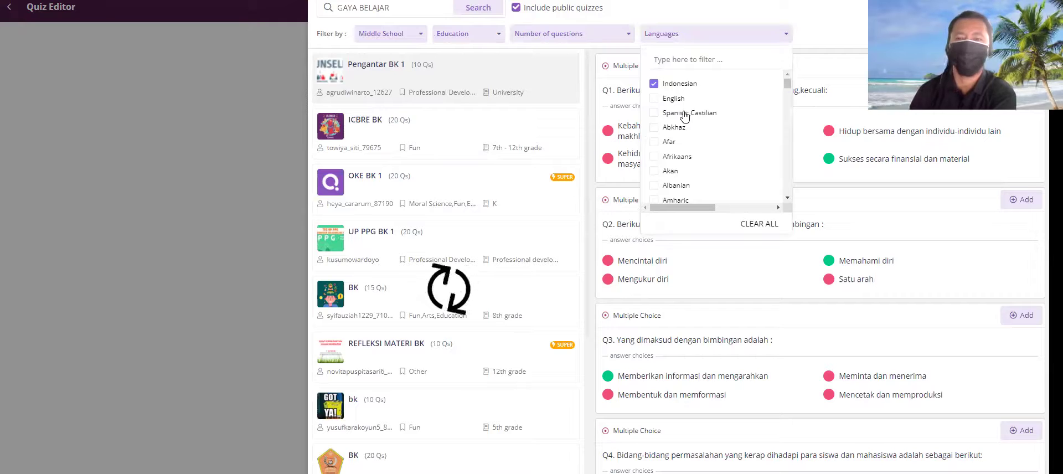
{"action": "left_click", "coordinate": [816, 21]}
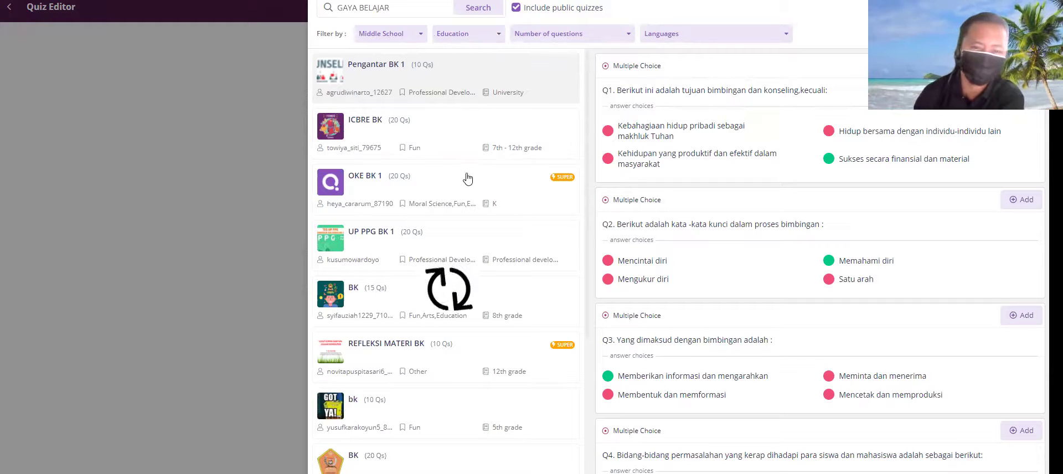
{"action": "scroll", "coordinate": [475, 238], "scroll_direction": "down", "scroll_amount": 2}
{"action": "scroll", "coordinate": [501, 183], "scroll_direction": "up", "scroll_amount": 3}
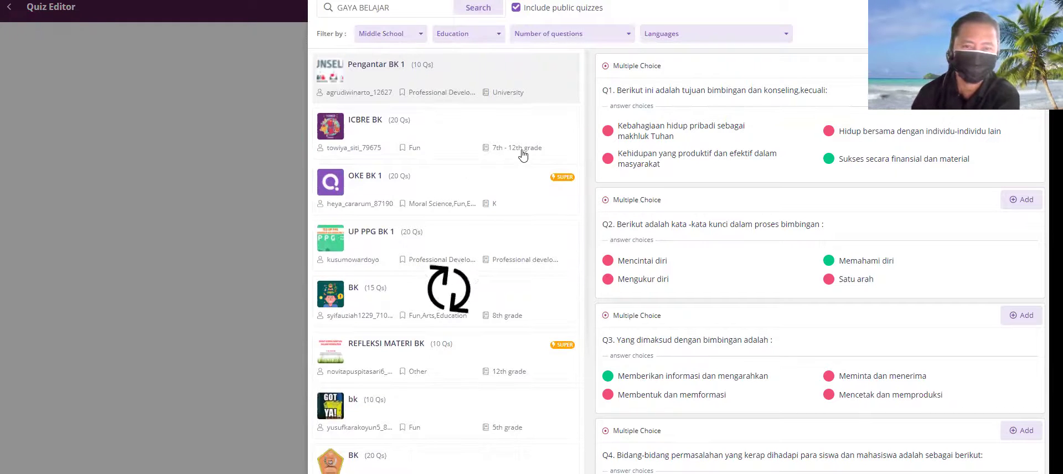
Change the subject filter of the question search to Other
{"action": "left_click", "coordinate": [499, 35]}
{"action": "scroll", "coordinate": [491, 188], "scroll_direction": "down", "scroll_amount": 5}
{"action": "left_click", "coordinate": [474, 203]}
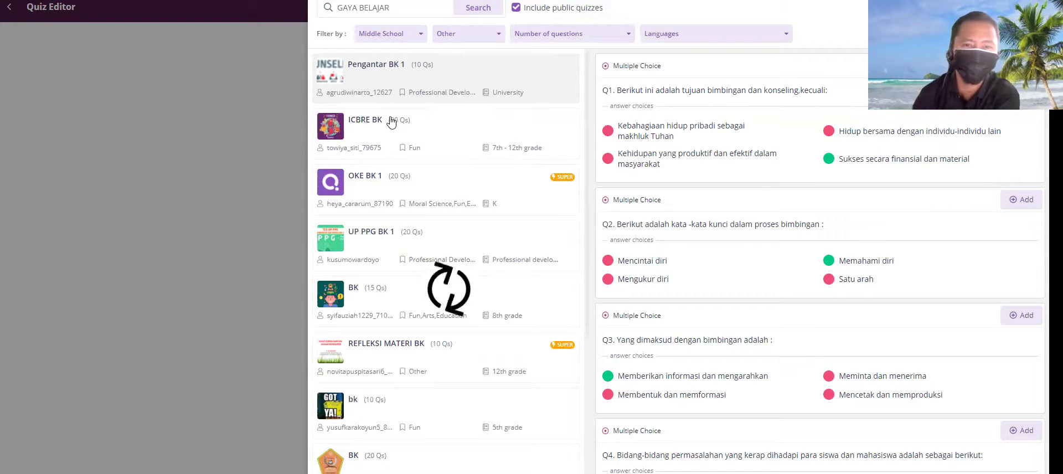
Retry the search by toggling the inclusion of public quizzes and switching the grade filter to All Grades and back to Middle School
{"action": "left_click", "coordinate": [517, 8]}
{"action": "left_click", "coordinate": [517, 8]}
{"action": "left_click", "coordinate": [420, 35]}
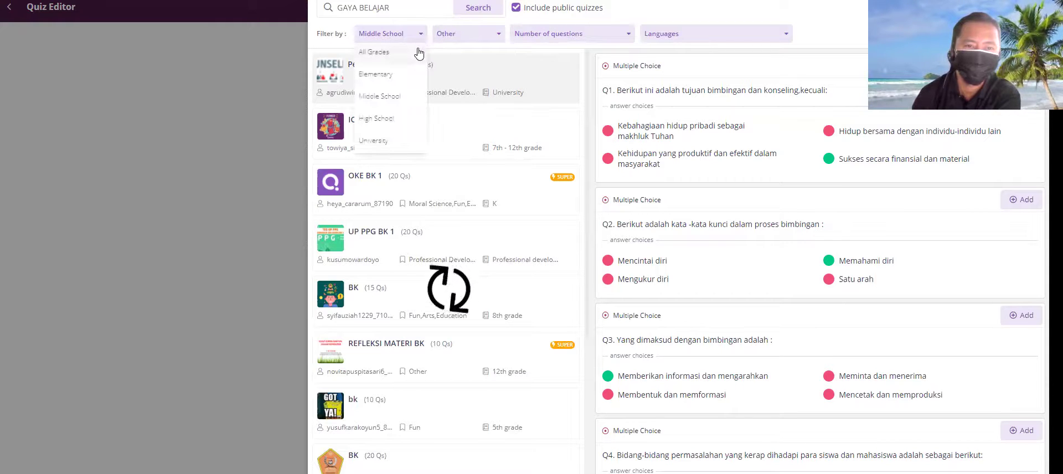
{"action": "left_click", "coordinate": [410, 52]}
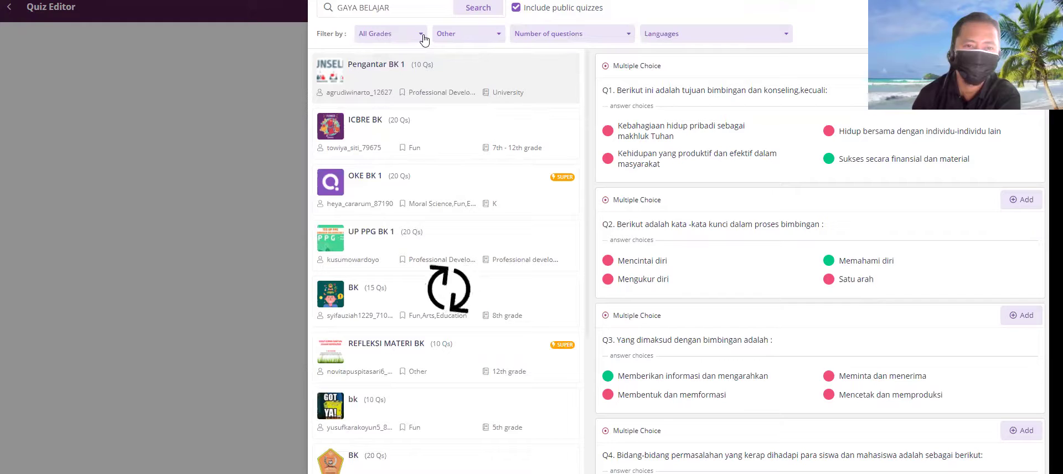
{"action": "left_click", "coordinate": [422, 35]}
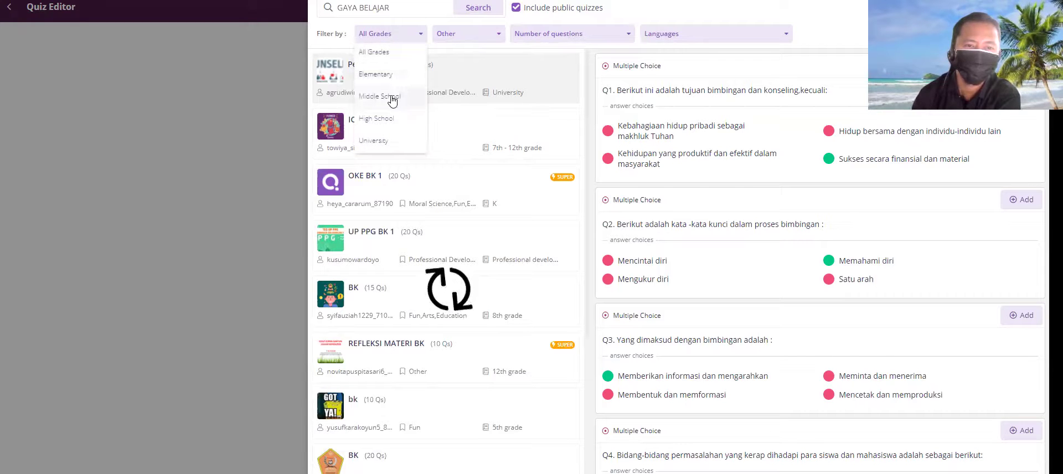
{"action": "left_click", "coordinate": [391, 98]}
Look through the search results and preview the quiz "quiz strategi belajar sesuai dengan gaya belajar"
{"action": "scroll", "coordinate": [545, 329], "scroll_direction": "down", "scroll_amount": 6}
{"action": "scroll", "coordinate": [547, 334], "scroll_direction": "up", "scroll_amount": 6}
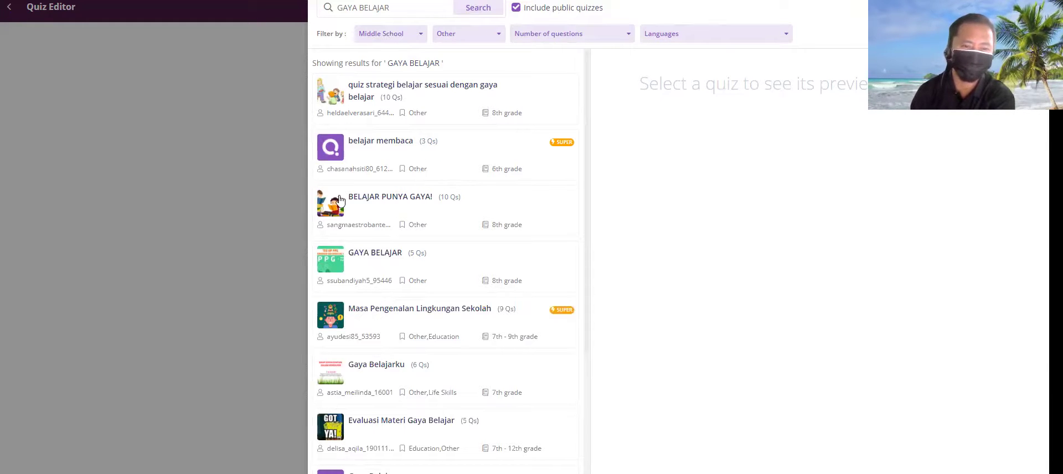
{"action": "scroll", "coordinate": [443, 189], "scroll_direction": "down", "scroll_amount": 3}
{"action": "scroll", "coordinate": [480, 375], "scroll_direction": "down", "scroll_amount": 3}
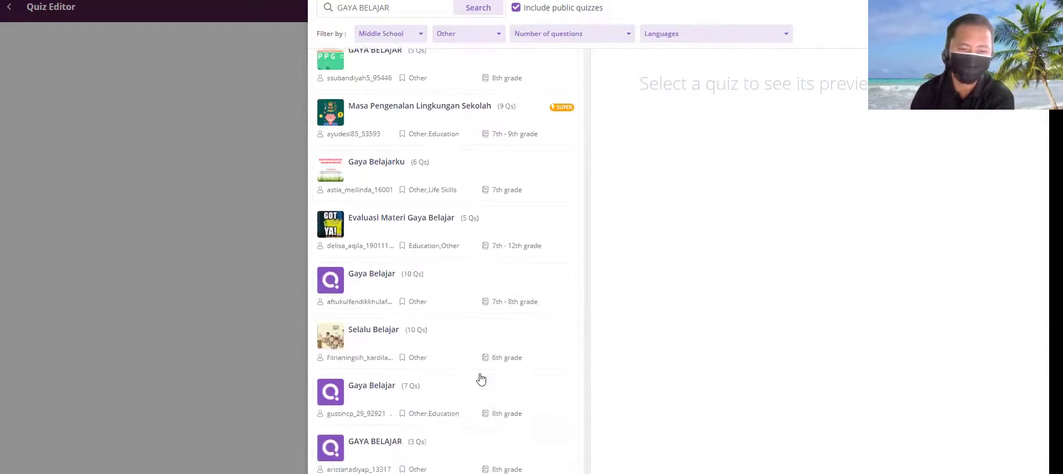
{"action": "scroll", "coordinate": [484, 338], "scroll_direction": "up", "scroll_amount": 6}
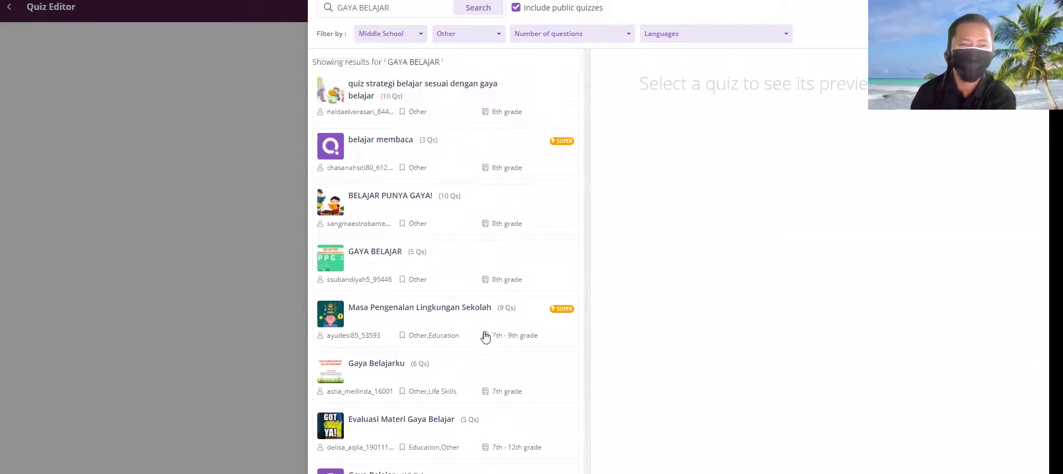
{"action": "left_click", "coordinate": [374, 94]}
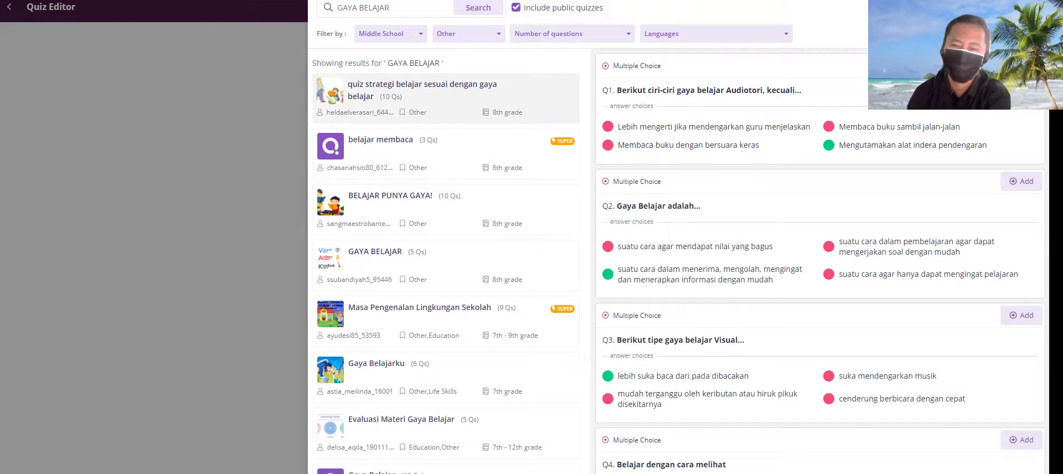
Add questions 1 to 4 of the previewed quiz to BK 1
{"action": "scroll", "coordinate": [836, 273], "scroll_direction": "down", "scroll_amount": 1}
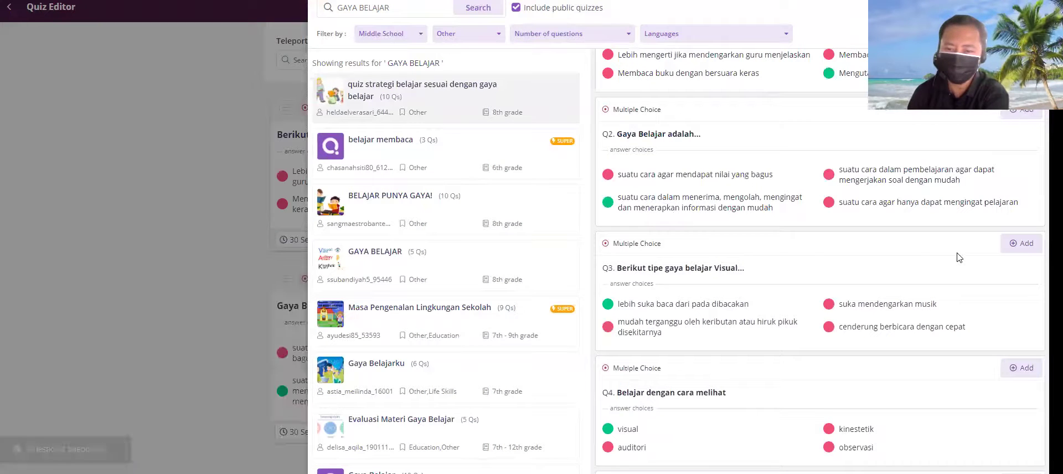
{"action": "scroll", "coordinate": [966, 248], "scroll_direction": "down", "scroll_amount": 1}
{"action": "left_click", "coordinate": [1019, 175]}
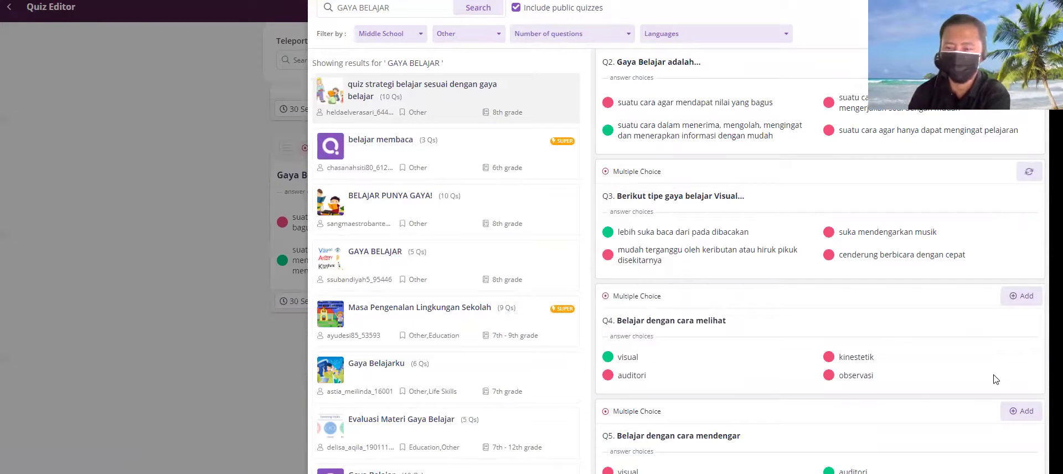
{"action": "scroll", "coordinate": [1020, 356], "scroll_direction": "down", "scroll_amount": 1}
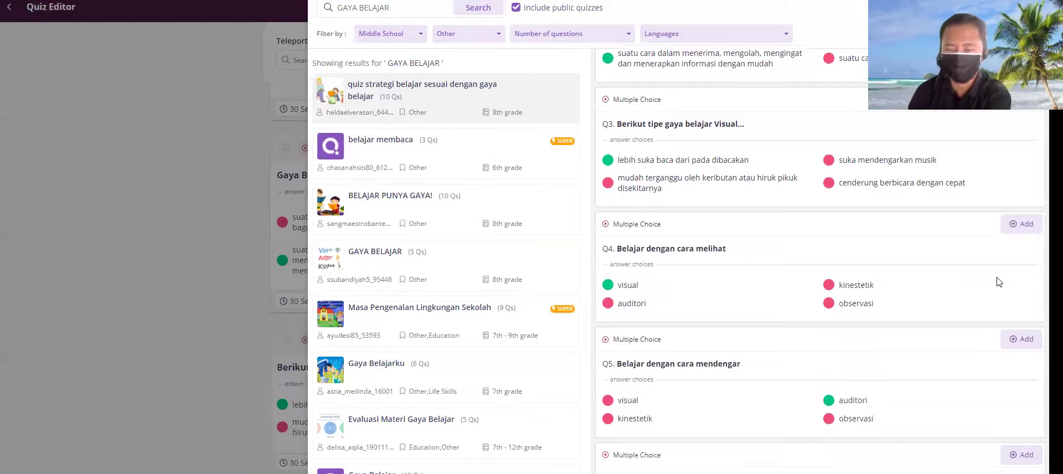
{"action": "left_click", "coordinate": [1021, 228]}
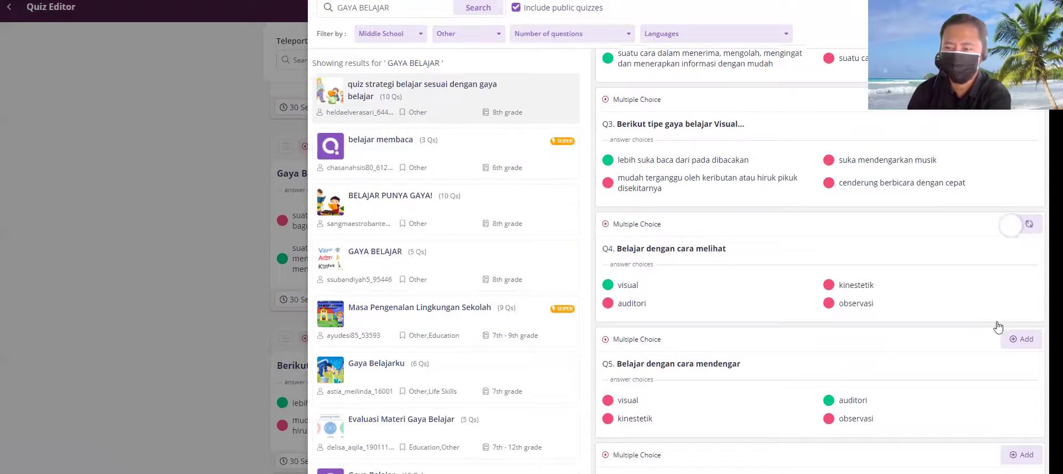
Add questions 6, 8 and 9 of the same previewed quiz to BK 1
{"action": "scroll", "coordinate": [1024, 273], "scroll_direction": "down", "scroll_amount": 1}
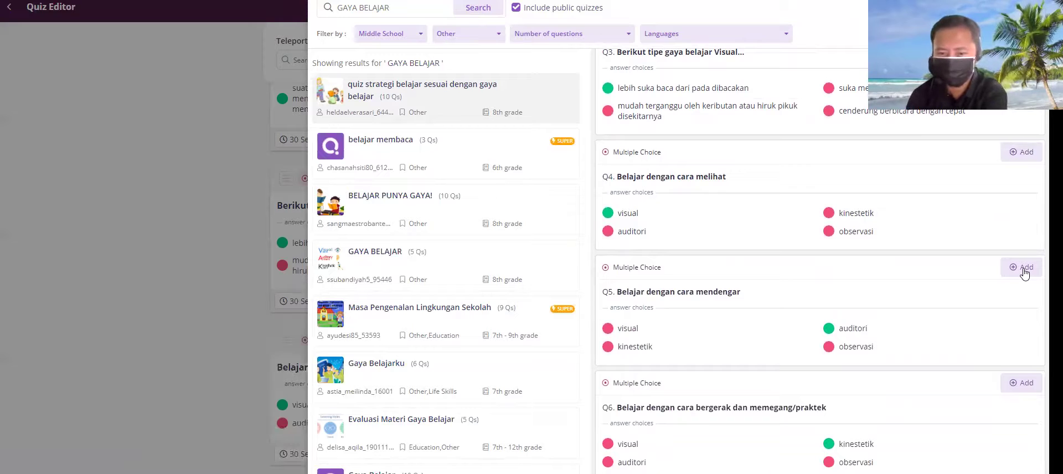
{"action": "scroll", "coordinate": [1025, 273], "scroll_direction": "down", "scroll_amount": 1}
{"action": "left_click", "coordinate": [1023, 313]}
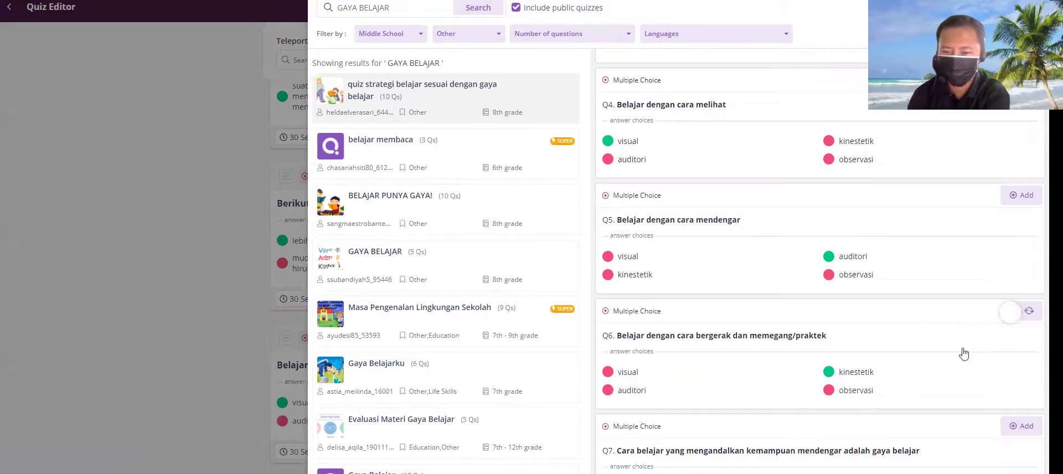
{"action": "scroll", "coordinate": [973, 361], "scroll_direction": "down", "scroll_amount": 2}
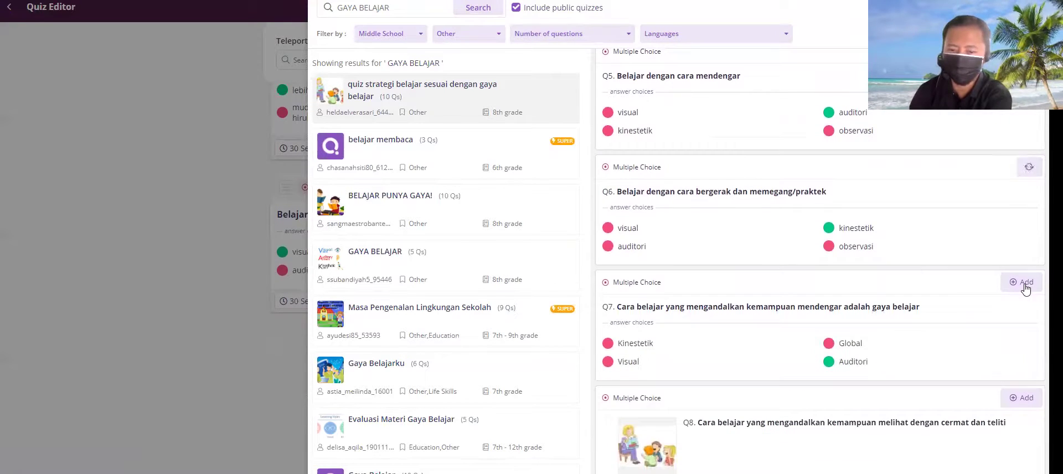
{"action": "scroll", "coordinate": [1024, 285], "scroll_direction": "down", "scroll_amount": 2}
{"action": "left_click", "coordinate": [1021, 257]}
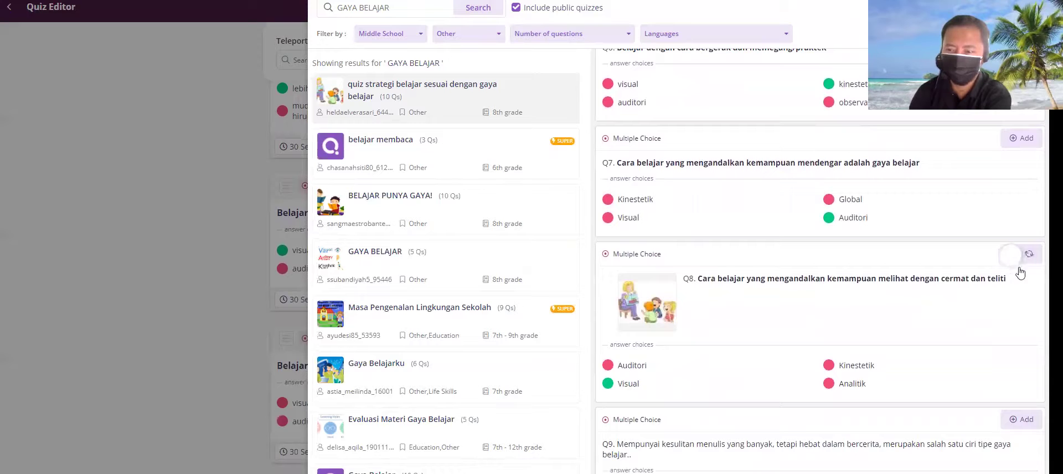
{"action": "scroll", "coordinate": [1020, 274], "scroll_direction": "down", "scroll_amount": 2}
{"action": "left_click", "coordinate": [1026, 295]}
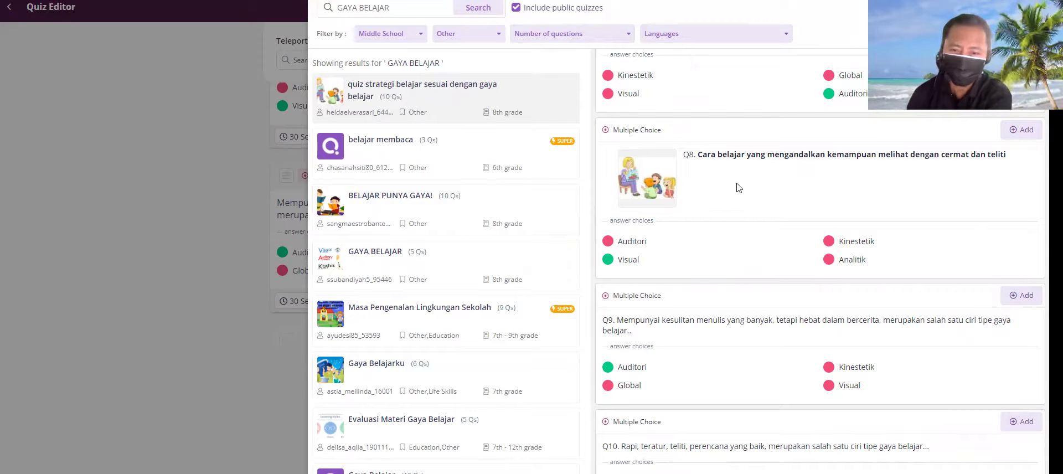
Add questions 1, 3, 4 and 5 from the 5-question GAYA BELAJAR quiz, plus question 3 a second time, and close the search
{"action": "left_click", "coordinate": [353, 269]}
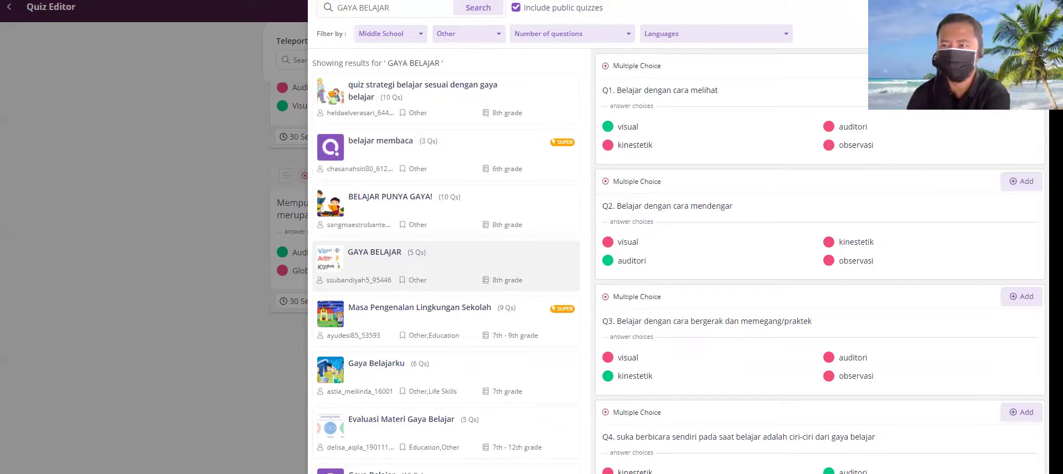
{"action": "left_click", "coordinate": [1021, 297]}
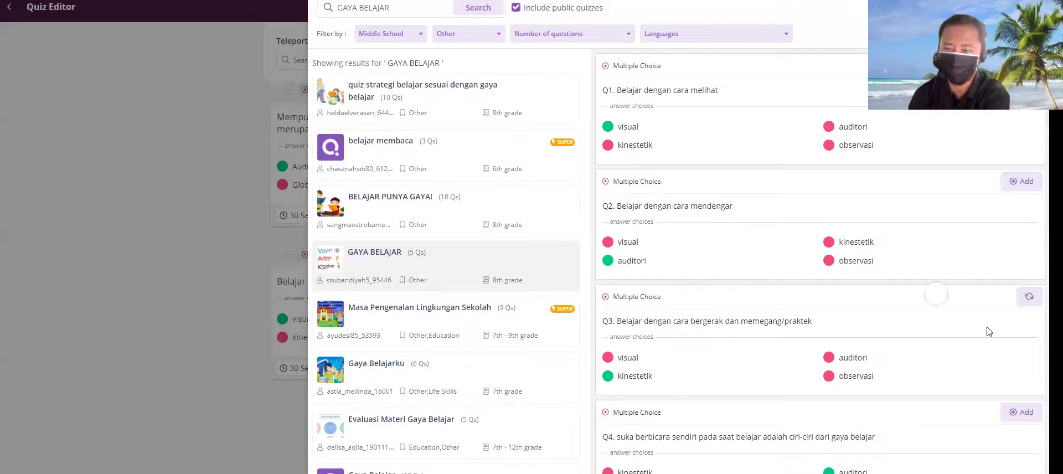
{"action": "left_click", "coordinate": [1020, 340]}
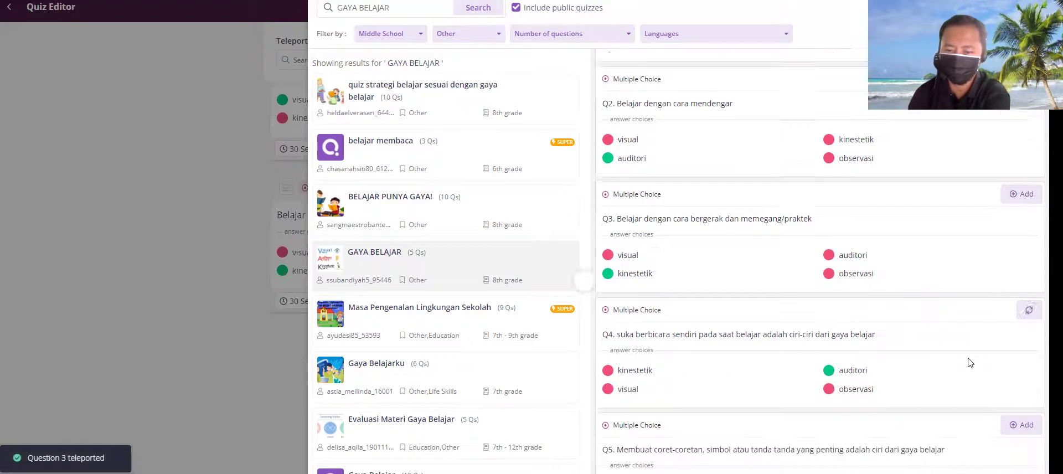
{"action": "left_click", "coordinate": [1023, 422]}
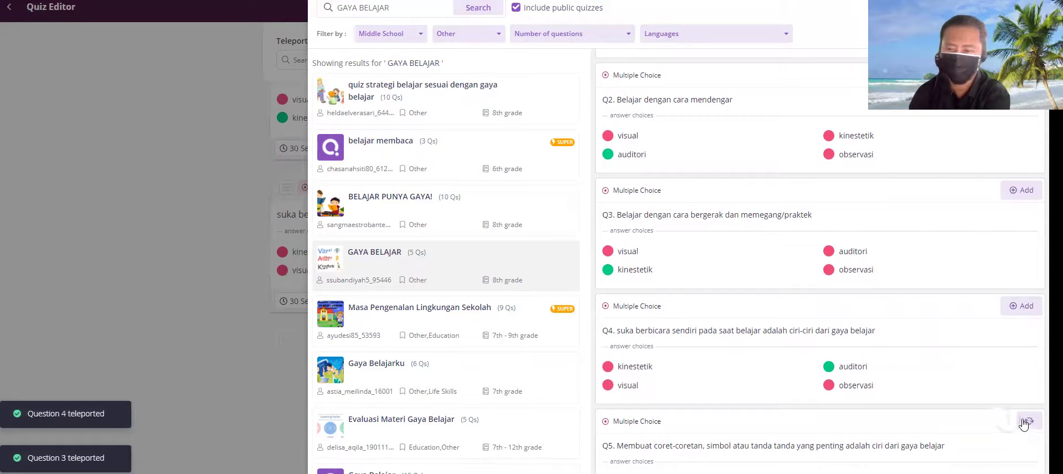
{"action": "left_click", "coordinate": [1024, 190]}
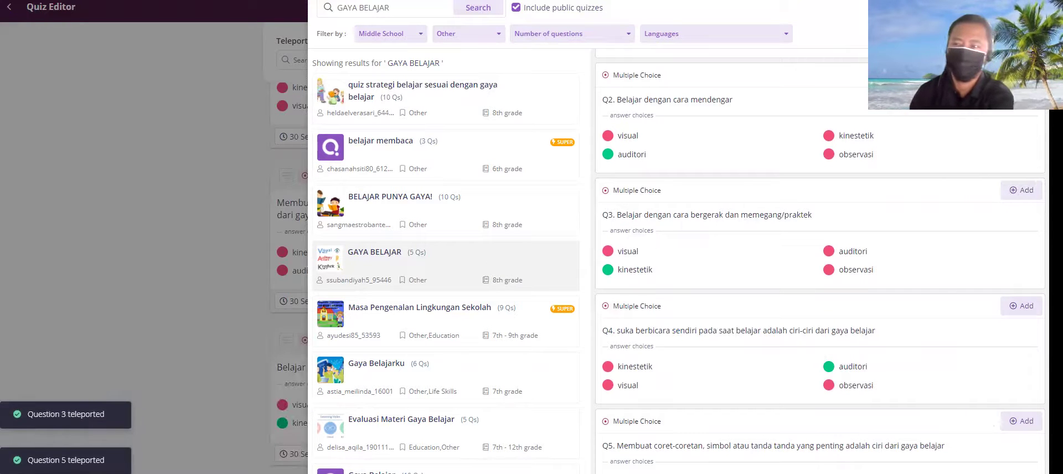
{"action": "key", "text": "Escape"}
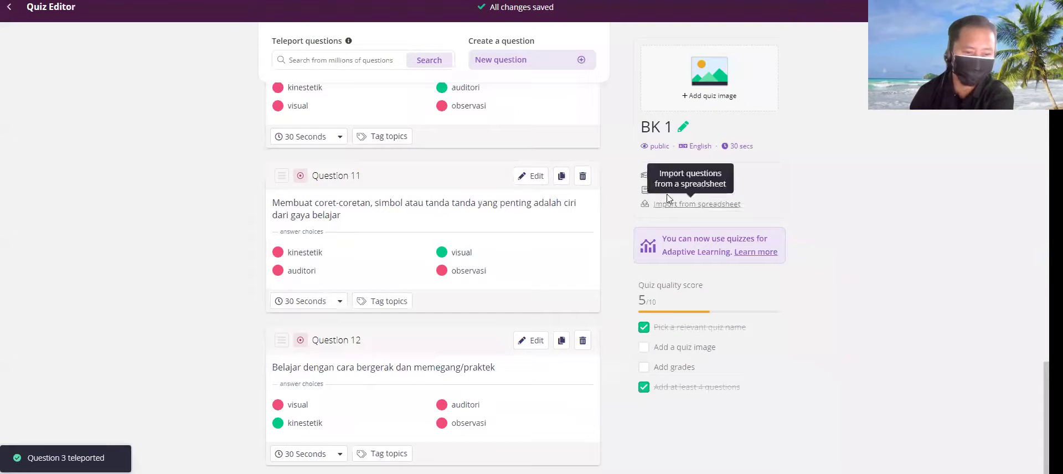
Delete questions 12 and 11 from the BK 1 quiz
{"action": "left_click", "coordinate": [583, 340]}
{"action": "left_click", "coordinate": [631, 303]}
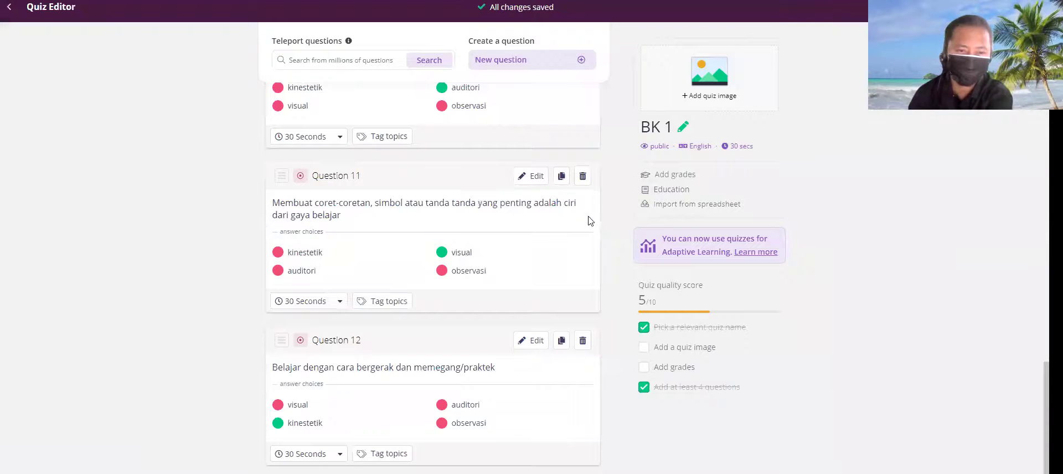
{"action": "left_click", "coordinate": [582, 176]}
{"action": "left_click", "coordinate": [643, 135]}
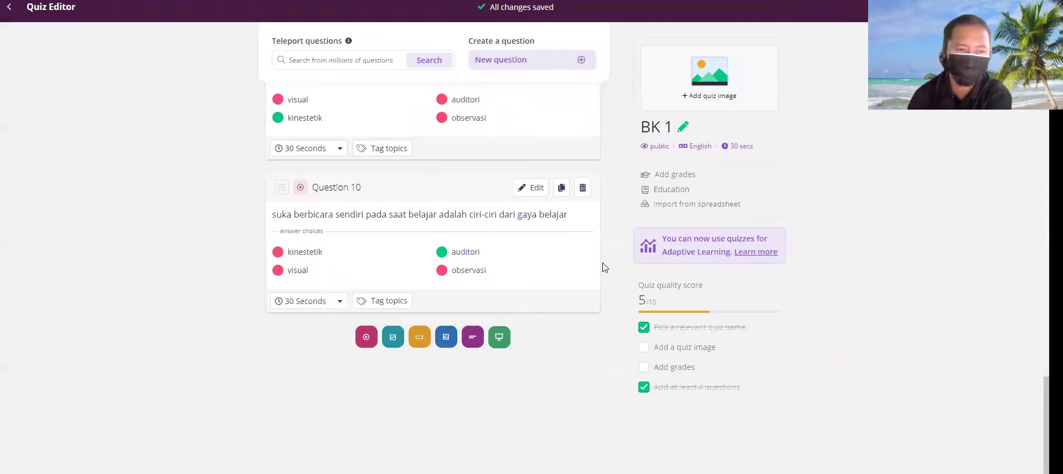
Open the quiz details, set the language to Indonesian and set the starting grade to 7th
{"action": "scroll", "coordinate": [944, 290], "scroll_direction": "up", "scroll_amount": 3}
{"action": "scroll", "coordinate": [557, 268], "scroll_direction": "up", "scroll_amount": 7}
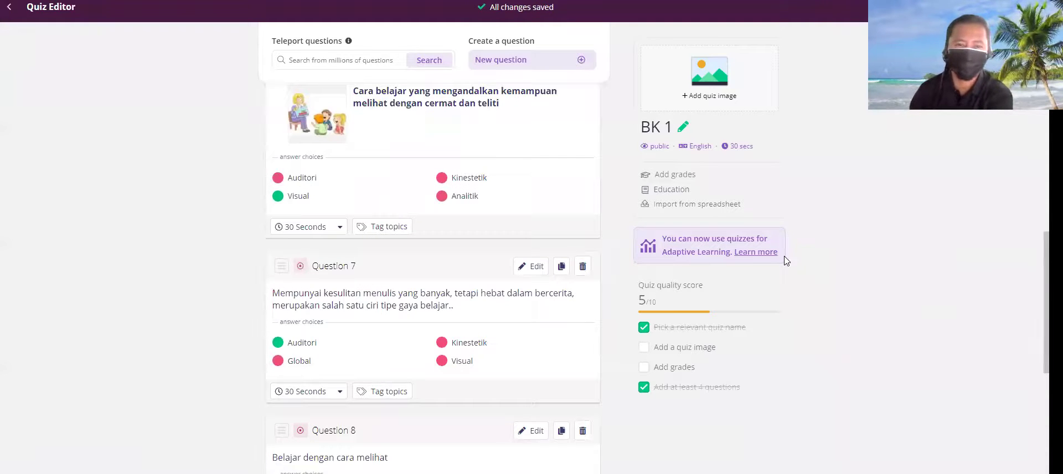
{"action": "scroll", "coordinate": [481, 240], "scroll_direction": "up", "scroll_amount": 10}
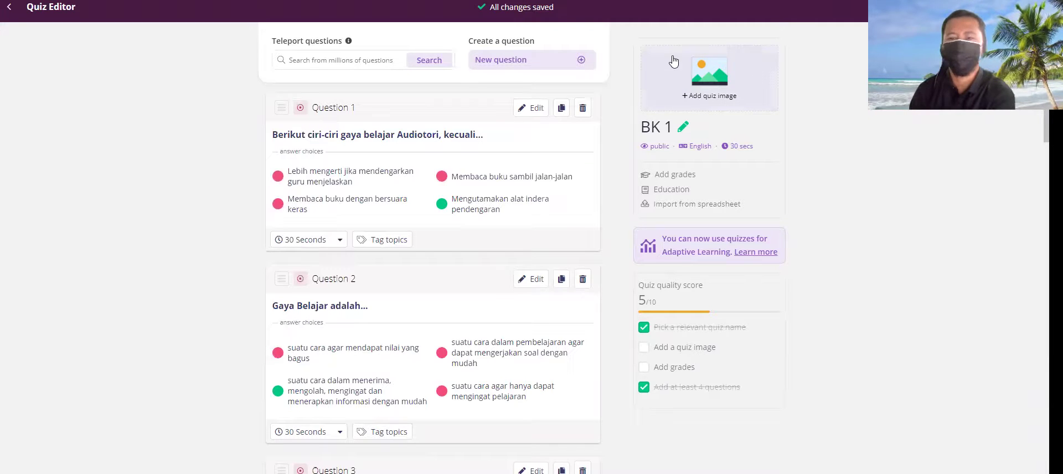
{"action": "left_click", "coordinate": [688, 98]}
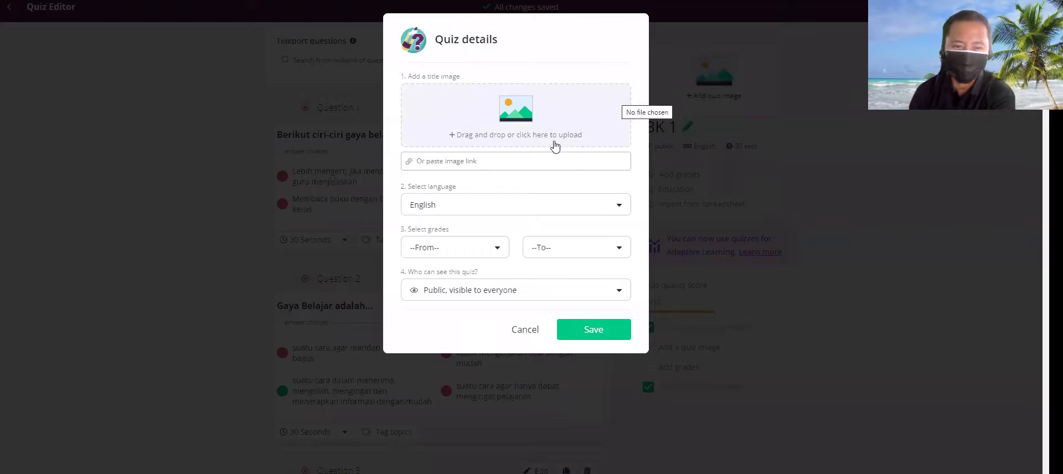
{"action": "left_click", "coordinate": [618, 209]}
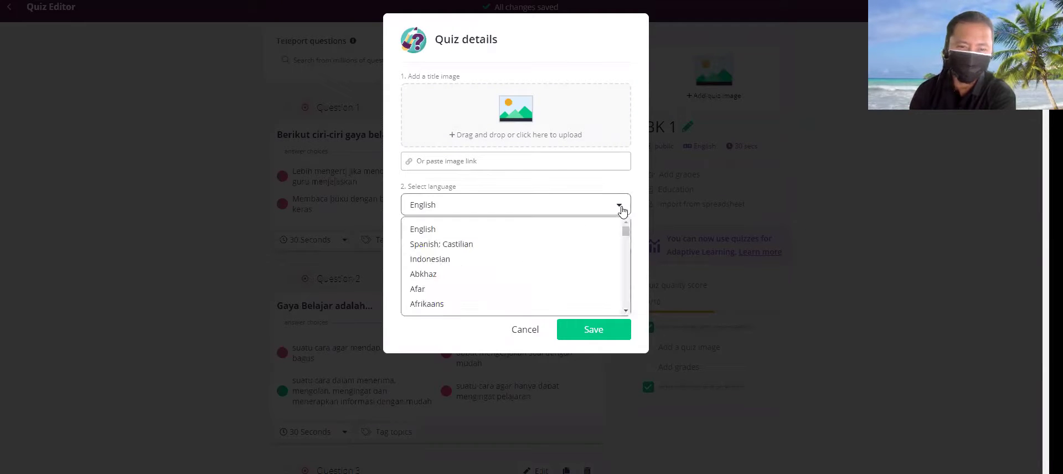
{"action": "left_click", "coordinate": [453, 259]}
{"action": "left_click", "coordinate": [479, 256]}
{"action": "scroll", "coordinate": [434, 327], "scroll_direction": "down", "scroll_amount": 3}
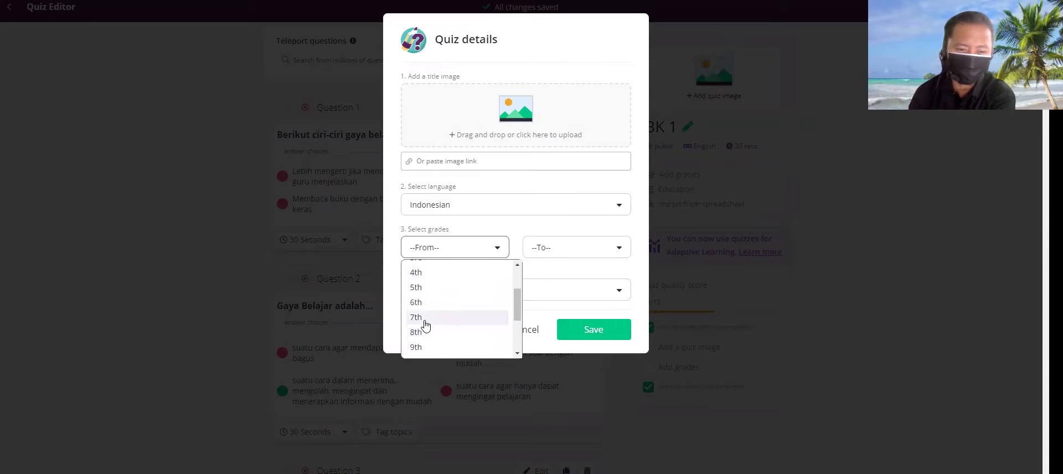
{"action": "left_click", "coordinate": [422, 318]}
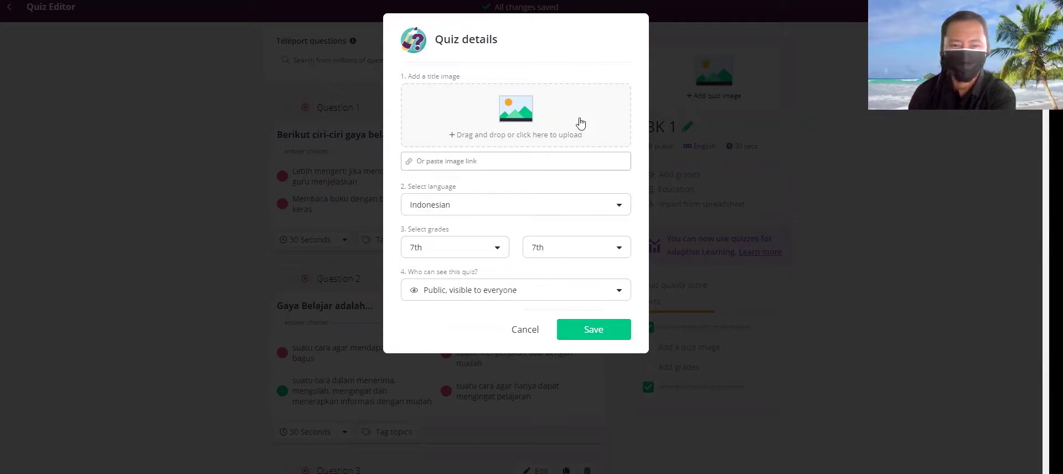
Upload the image file "download" from the Downloads folder as the quiz's title image and save the quiz details
{"action": "left_click", "coordinate": [514, 148]}
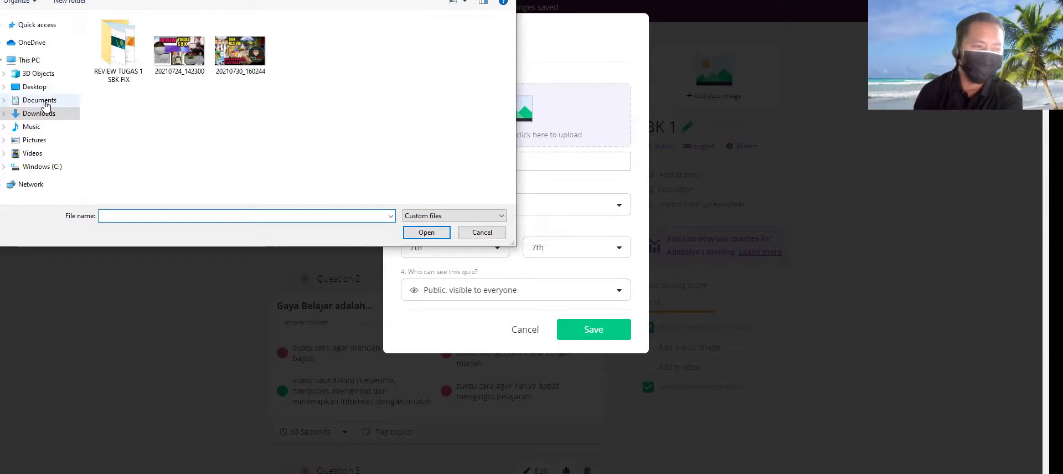
{"action": "left_click", "coordinate": [46, 104]}
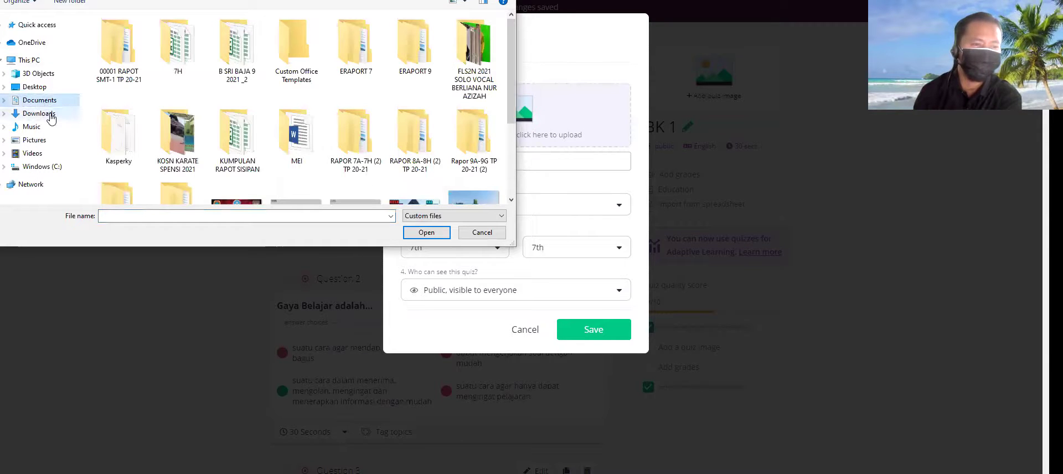
{"action": "left_click", "coordinate": [50, 115]}
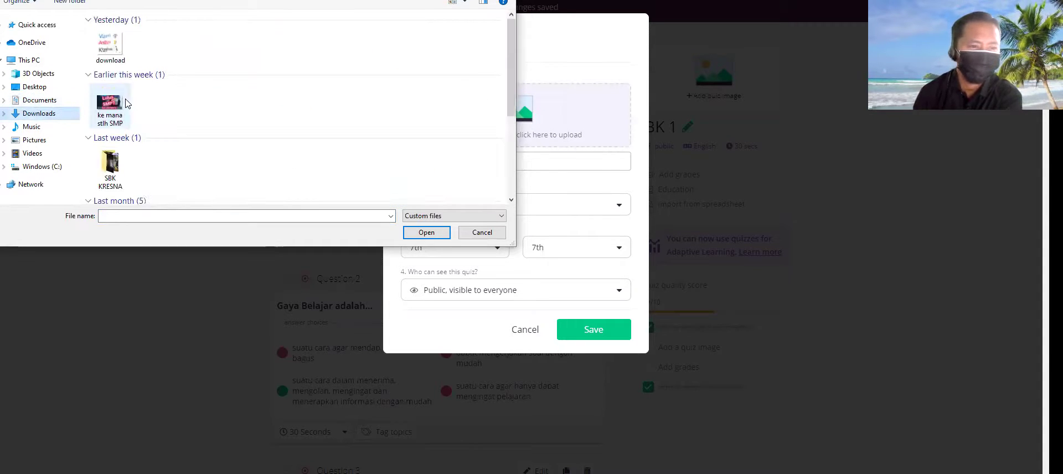
{"action": "left_click", "coordinate": [111, 45]}
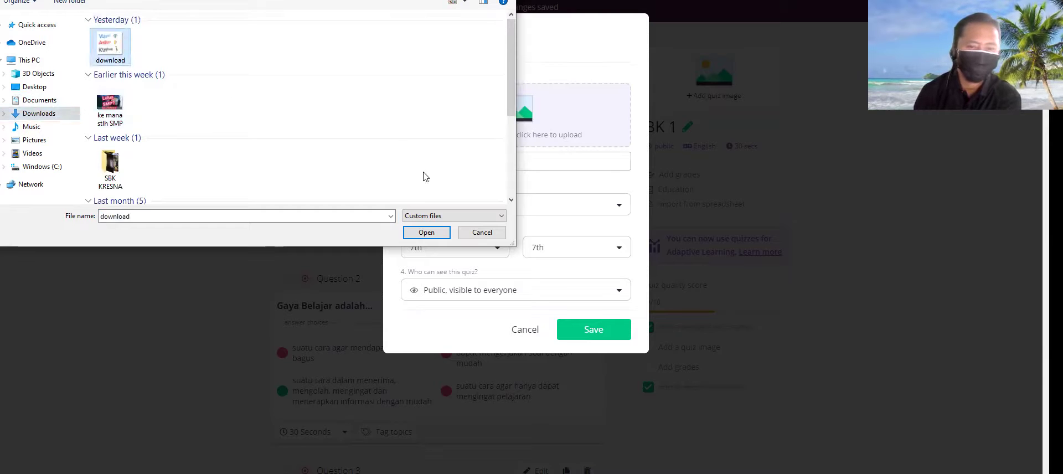
{"action": "left_click", "coordinate": [441, 232]}
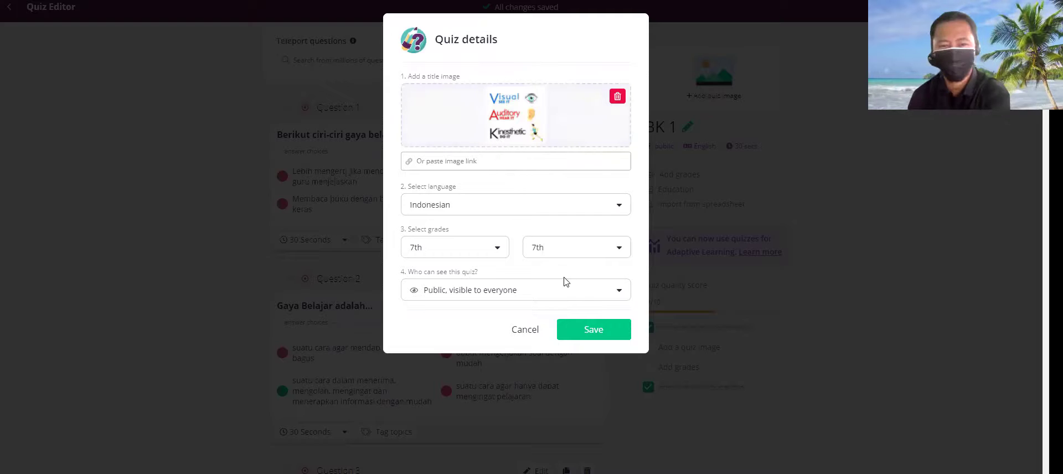
{"action": "left_click", "coordinate": [596, 328]}
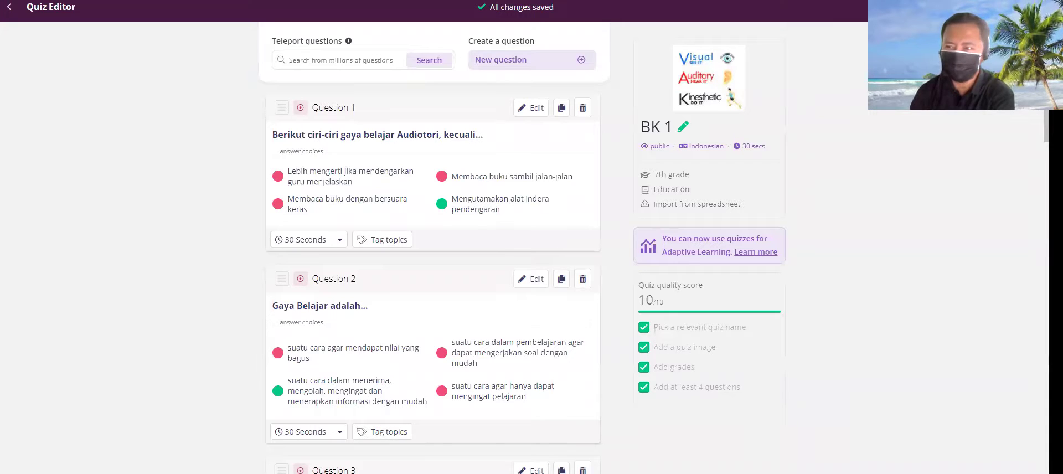
View and close the invite options, then finish editing BK 1 and look over its questions on the quiz page
{"action": "left_click", "coordinate": [908, 8]}
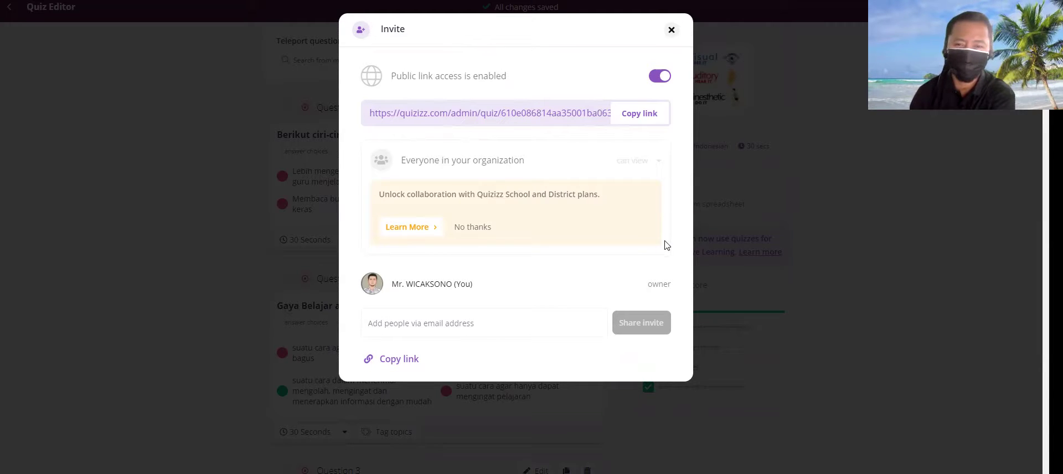
{"action": "left_click", "coordinate": [671, 30]}
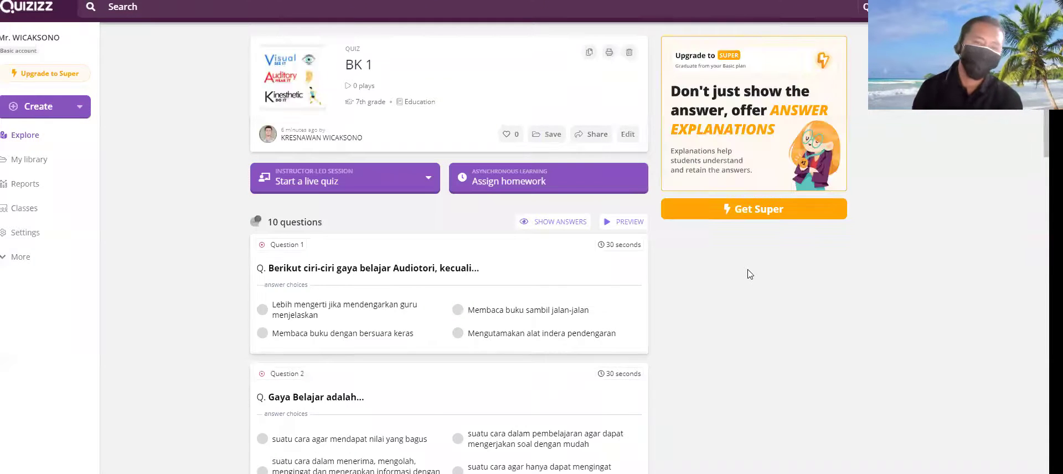
{"action": "scroll", "coordinate": [715, 341], "scroll_direction": "down", "scroll_amount": 2}
{"action": "scroll", "coordinate": [715, 341], "scroll_direction": "up", "scroll_amount": 2}
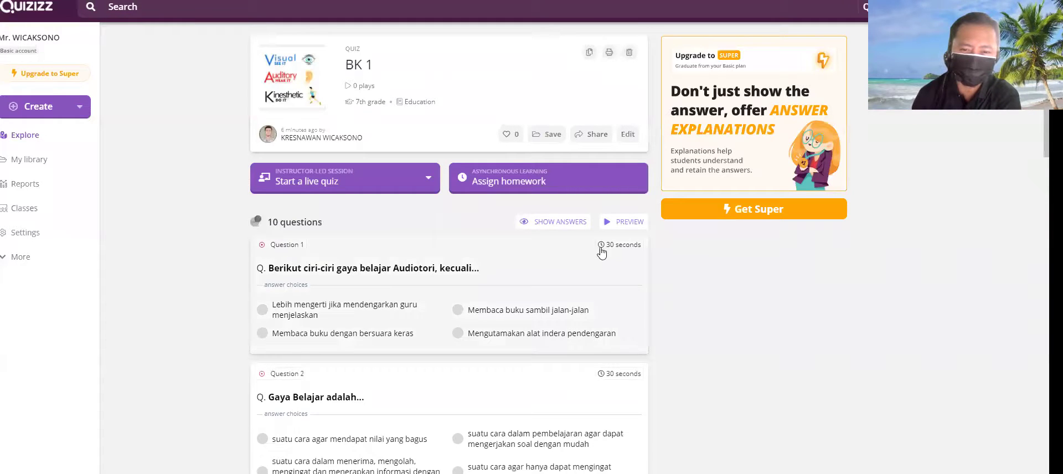
Start a homework assignment for BK 1 and set its custom deadline to Saturday, August 14
{"action": "left_click", "coordinate": [514, 187]}
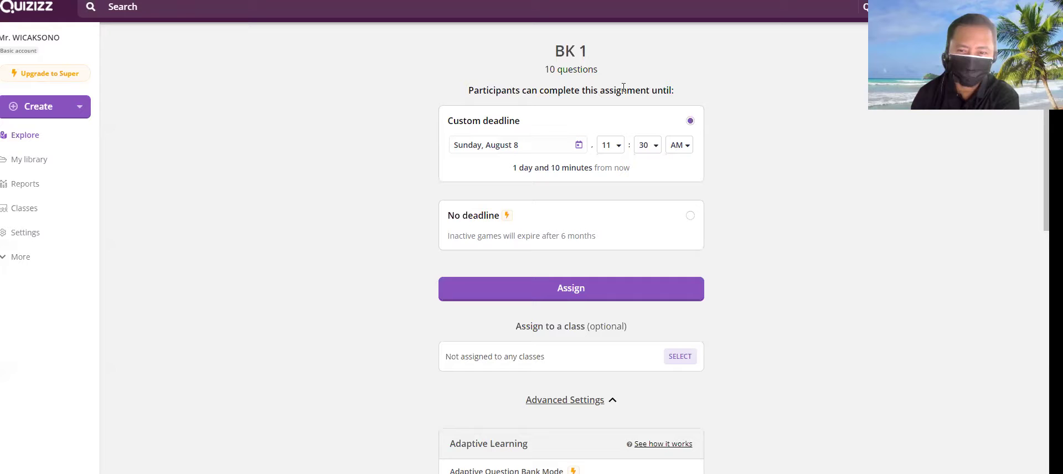
{"action": "left_click", "coordinate": [524, 150]}
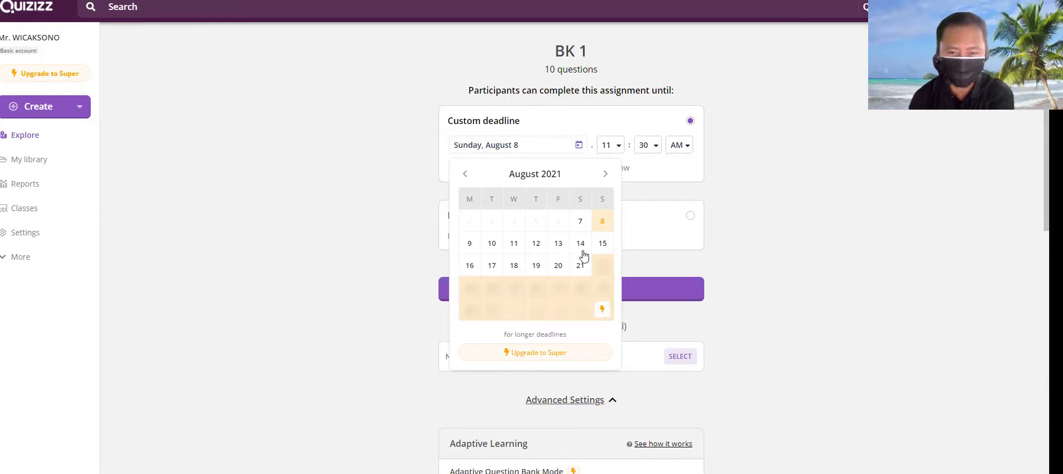
{"action": "left_click", "coordinate": [559, 244]}
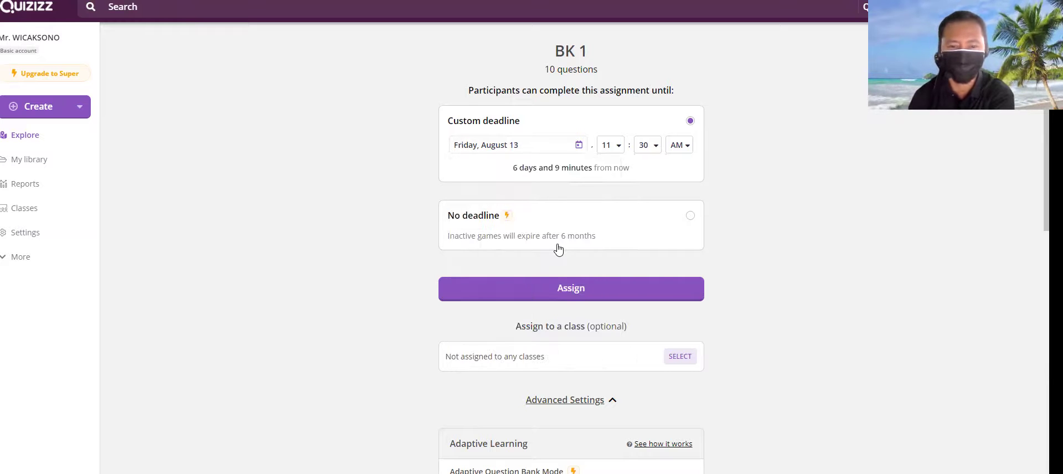
{"action": "left_click", "coordinate": [555, 148]}
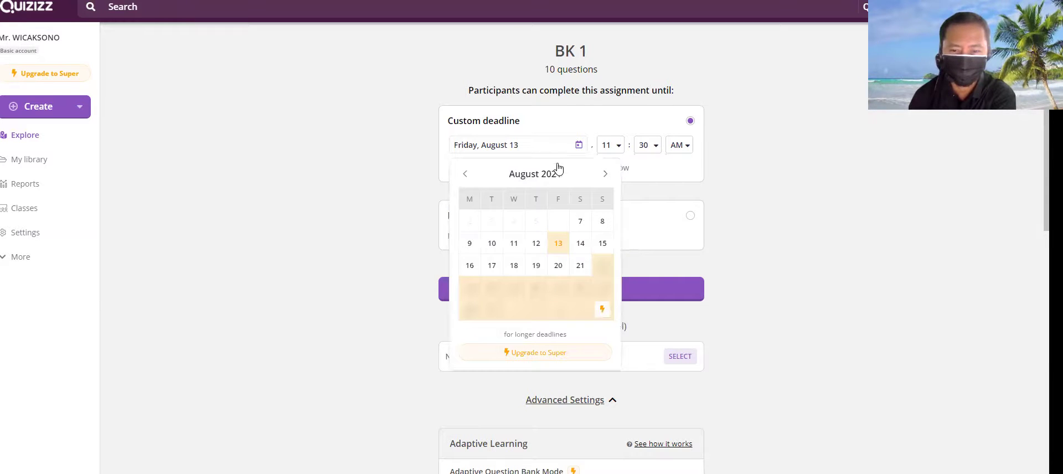
{"action": "left_click", "coordinate": [581, 244]}
Set the participant attempts to 1 in the assignment's general settings
{"action": "scroll", "coordinate": [637, 224], "scroll_direction": "down", "scroll_amount": 1}
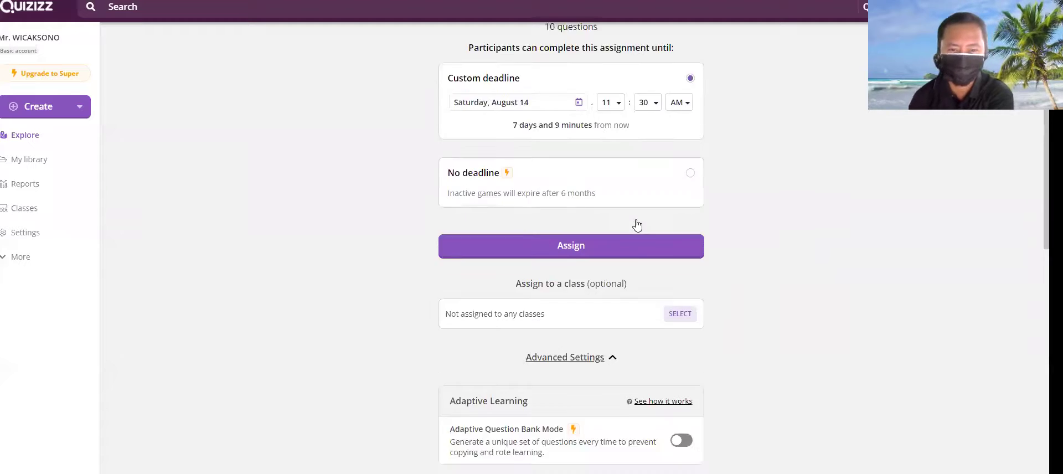
{"action": "scroll", "coordinate": [638, 225], "scroll_direction": "down", "scroll_amount": 3}
{"action": "scroll", "coordinate": [692, 227], "scroll_direction": "down", "scroll_amount": 2}
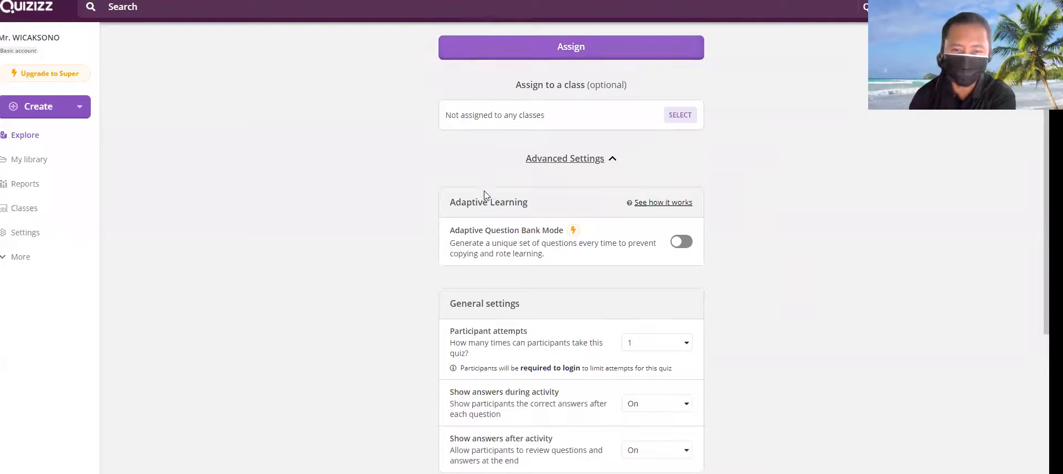
{"action": "scroll", "coordinate": [651, 235], "scroll_direction": "down", "scroll_amount": 2}
{"action": "scroll", "coordinate": [651, 236], "scroll_direction": "up", "scroll_amount": 2}
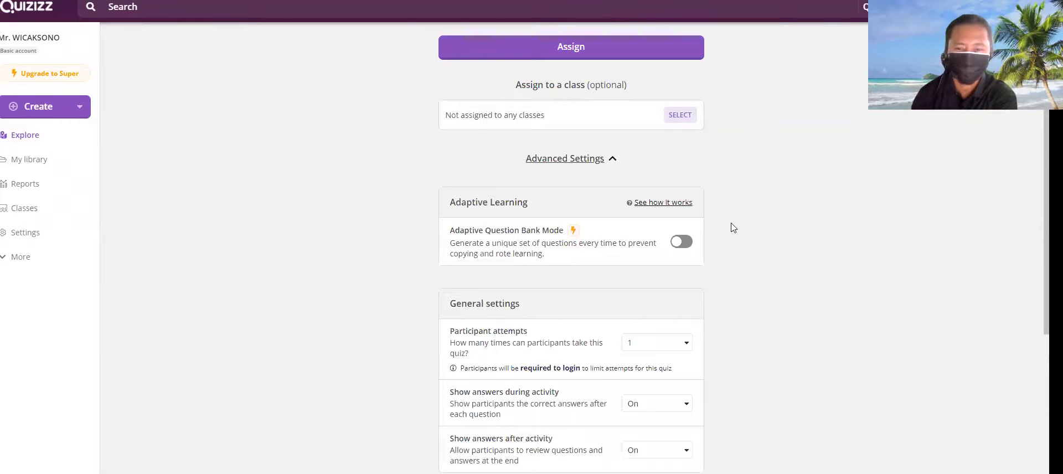
{"action": "scroll", "coordinate": [730, 227], "scroll_direction": "down", "scroll_amount": 4}
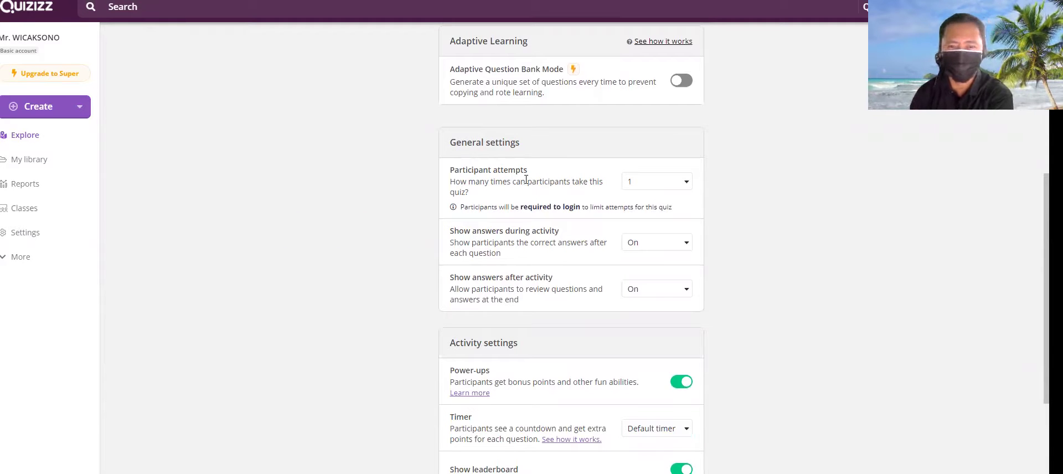
{"action": "left_click", "coordinate": [686, 190]}
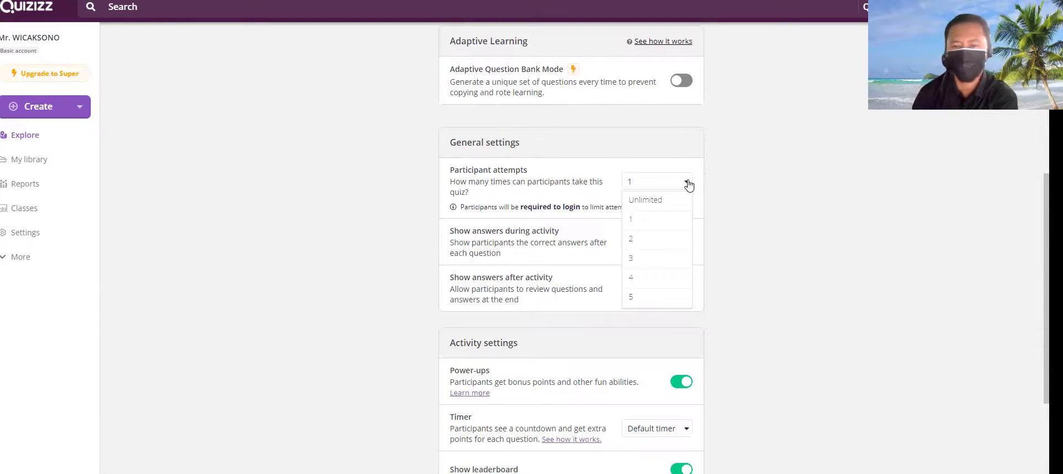
{"action": "left_click", "coordinate": [653, 222]}
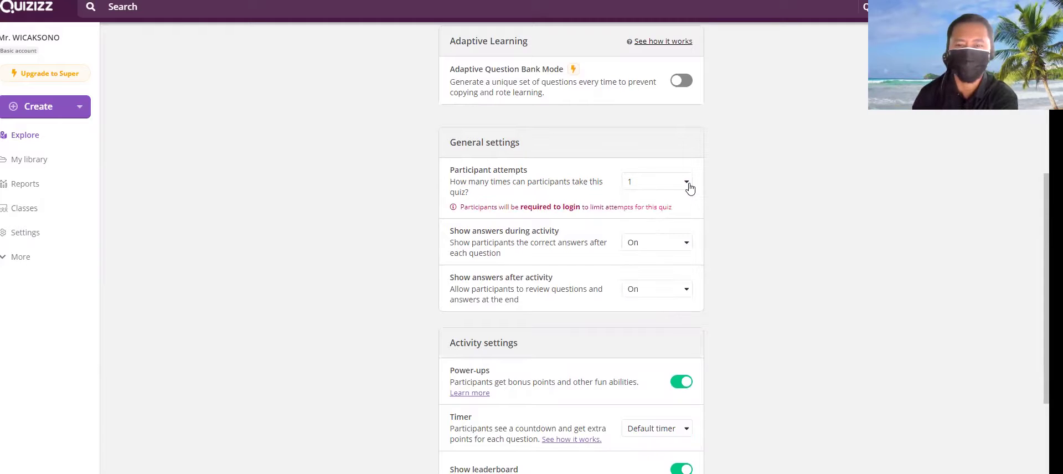
{"action": "left_click", "coordinate": [688, 186]}
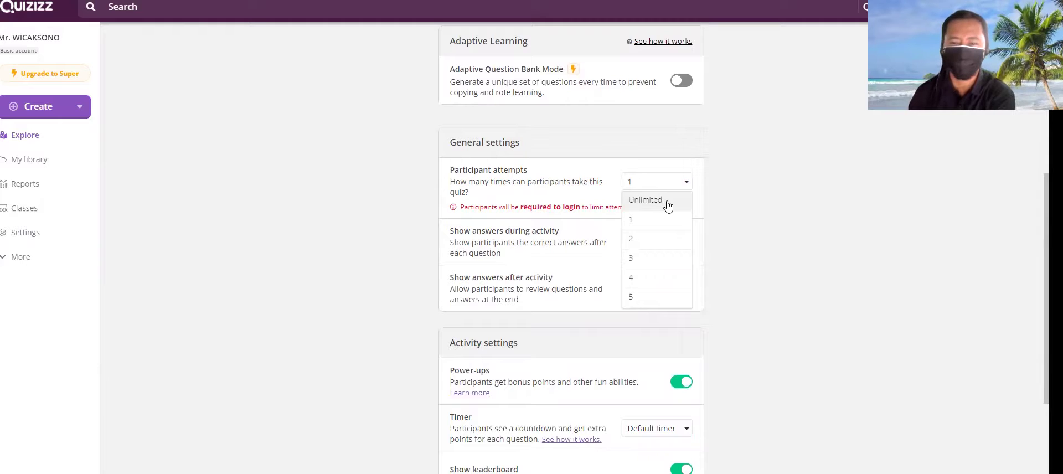
{"action": "left_click", "coordinate": [684, 185]}
{"action": "left_click", "coordinate": [684, 184]}
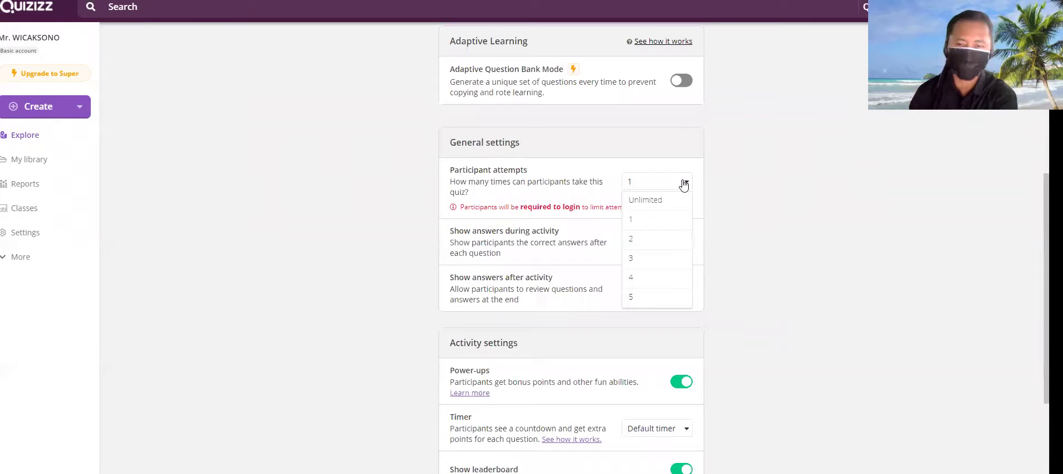
{"action": "left_click", "coordinate": [639, 224]}
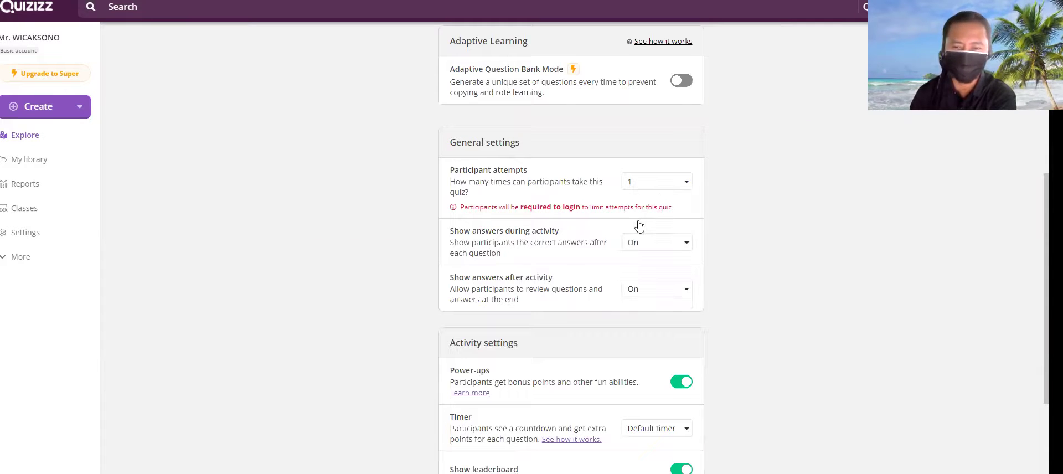
Check the activity settings, leaving the leaderboard switched on, and assign the BK 1 homework
{"action": "scroll", "coordinate": [704, 188], "scroll_direction": "down", "scroll_amount": 2}
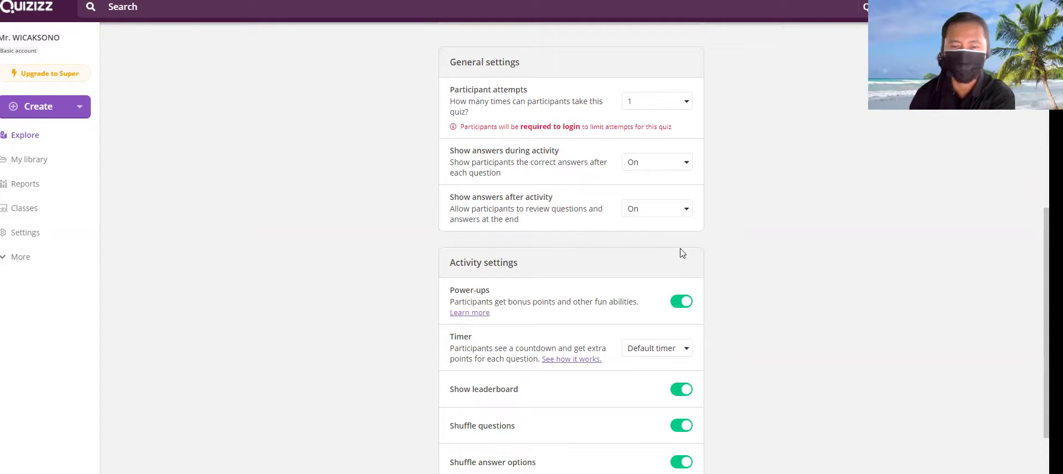
{"action": "scroll", "coordinate": [678, 244], "scroll_direction": "down", "scroll_amount": 3}
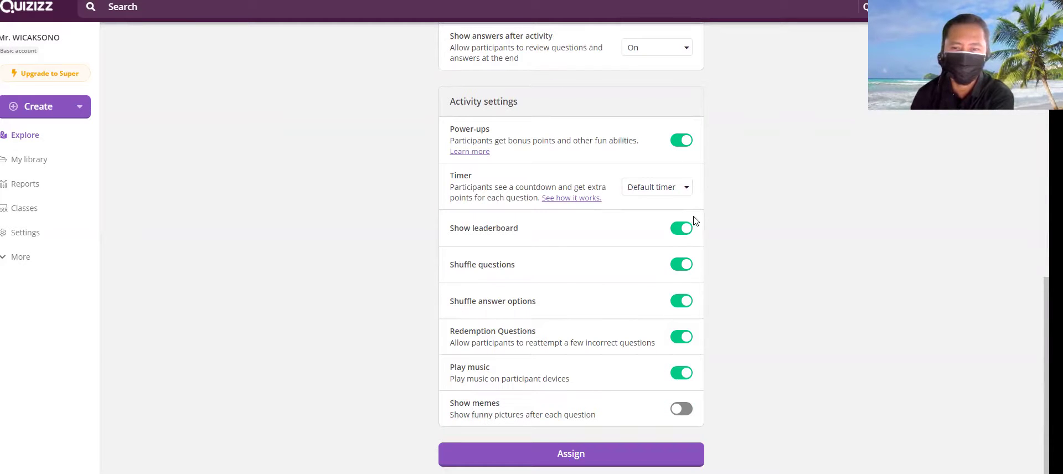
{"action": "scroll", "coordinate": [695, 221], "scroll_direction": "down", "scroll_amount": 1}
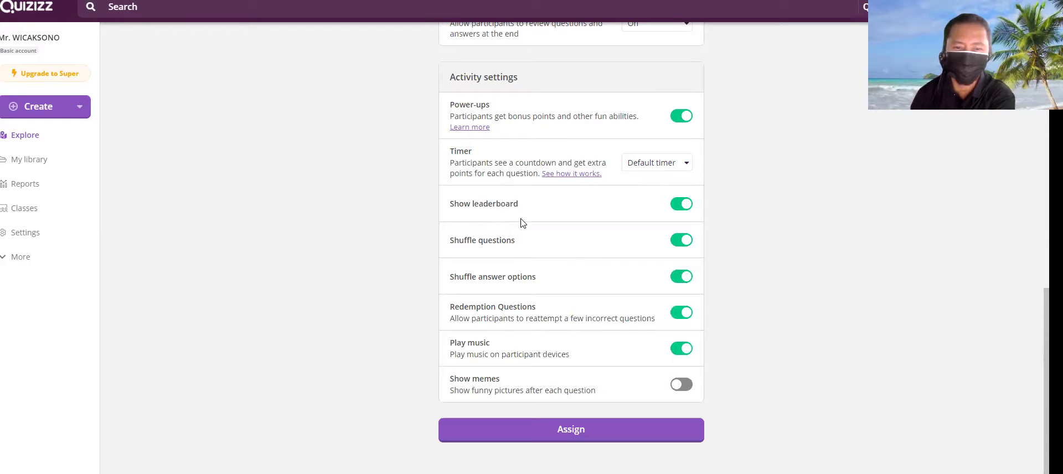
{"action": "left_click", "coordinate": [680, 212]}
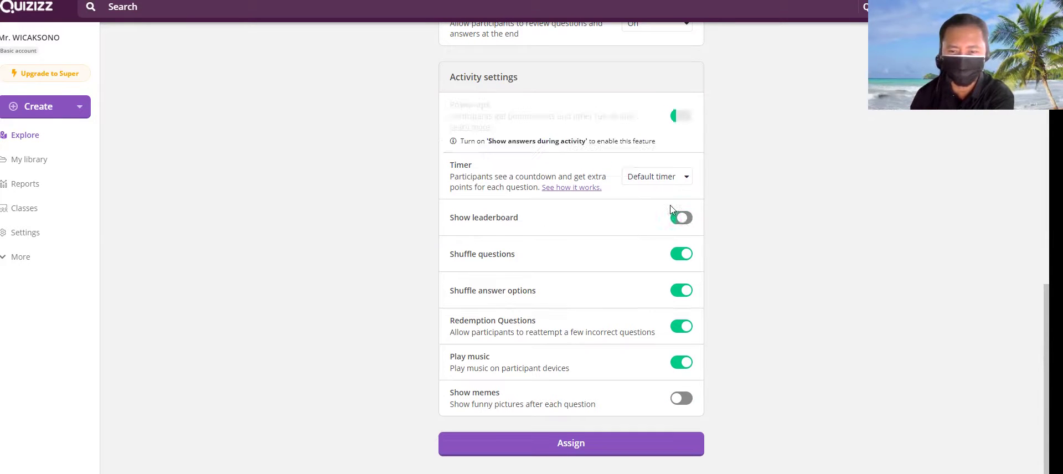
{"action": "left_click", "coordinate": [683, 217]}
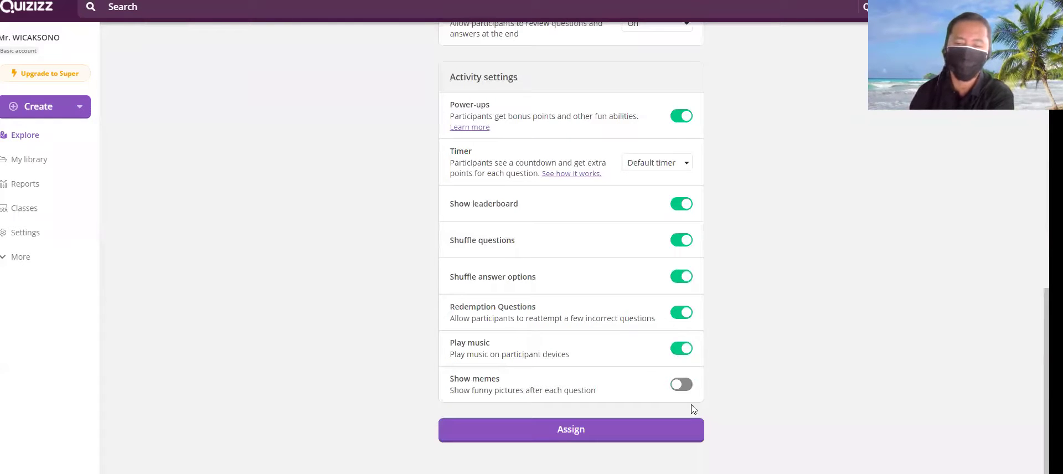
{"action": "left_click", "coordinate": [592, 439]}
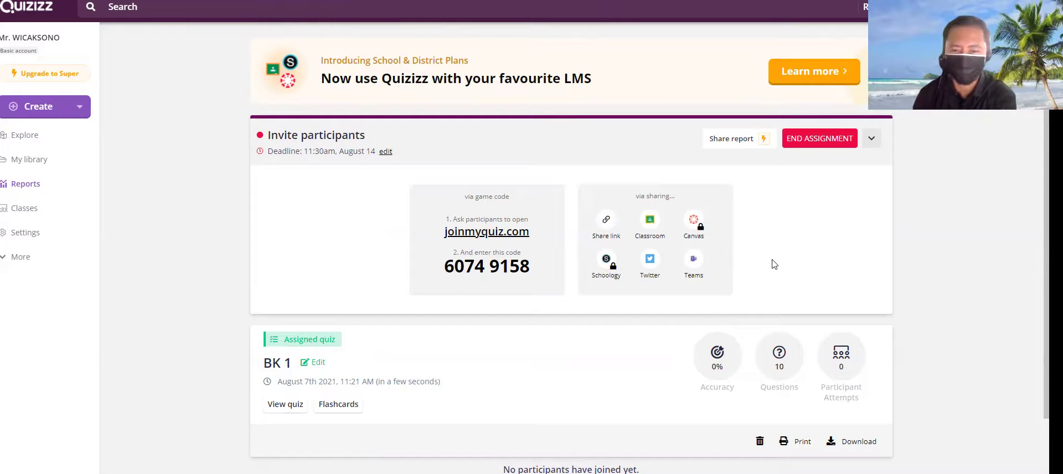
{"action": "left_click", "coordinate": [649, 219]}
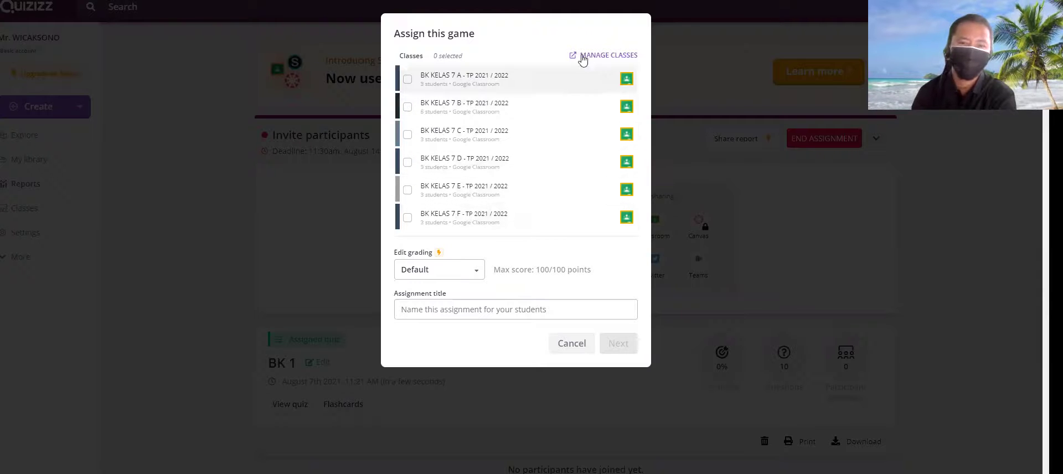
{"action": "left_click", "coordinate": [441, 75]}
{"action": "left_click", "coordinate": [441, 105]}
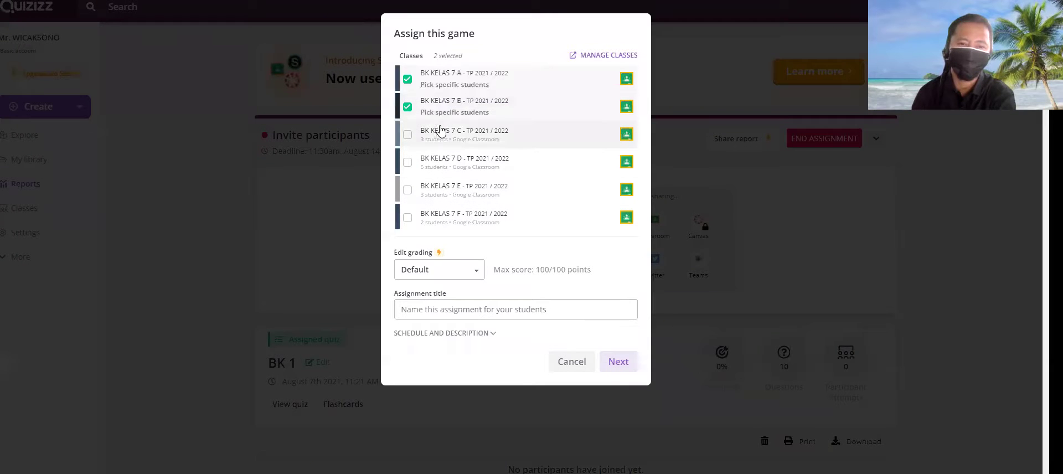
{"action": "left_click", "coordinate": [442, 133]}
{"action": "left_click", "coordinate": [446, 164]}
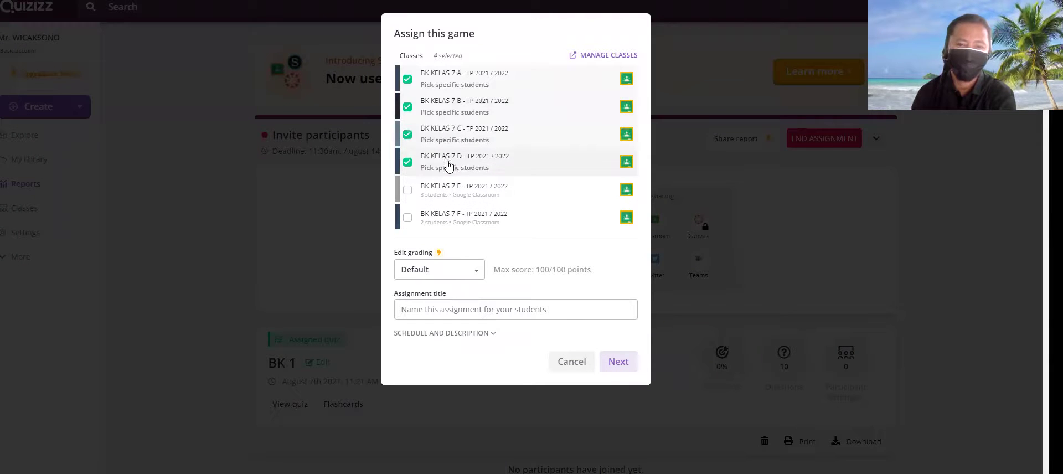
{"action": "left_click", "coordinate": [486, 188]}
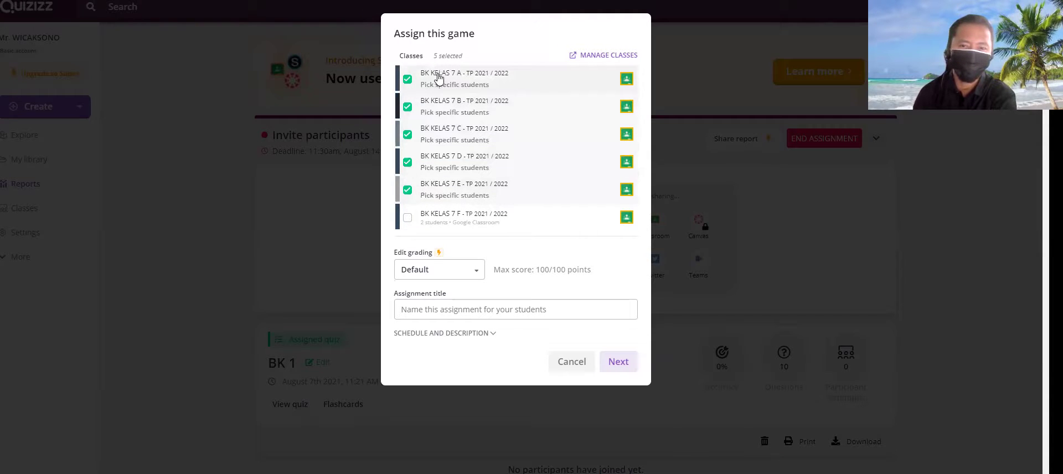
{"action": "left_click", "coordinate": [408, 82]}
{"action": "left_click", "coordinate": [408, 107]}
{"action": "left_click", "coordinate": [407, 135]}
{"action": "left_click", "coordinate": [408, 163]}
{"action": "left_click", "coordinate": [408, 190]}
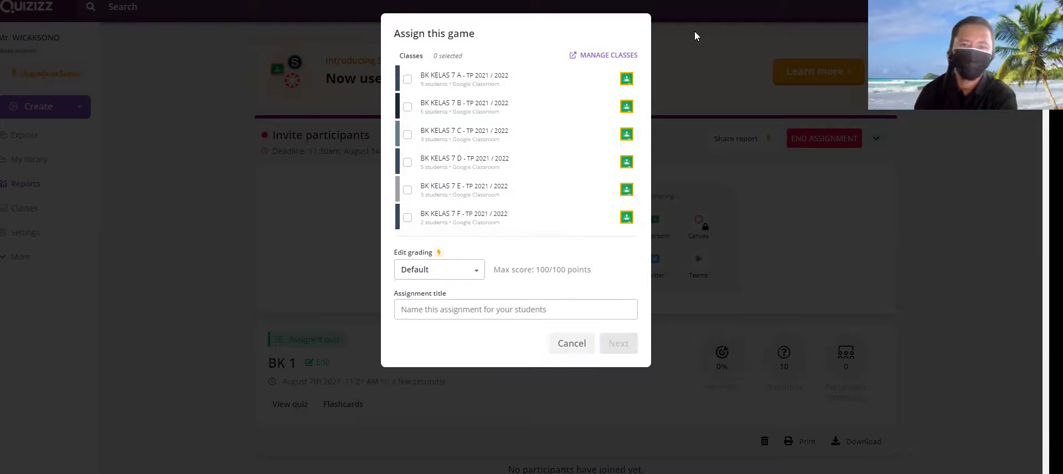
{"action": "left_click", "coordinate": [565, 346]}
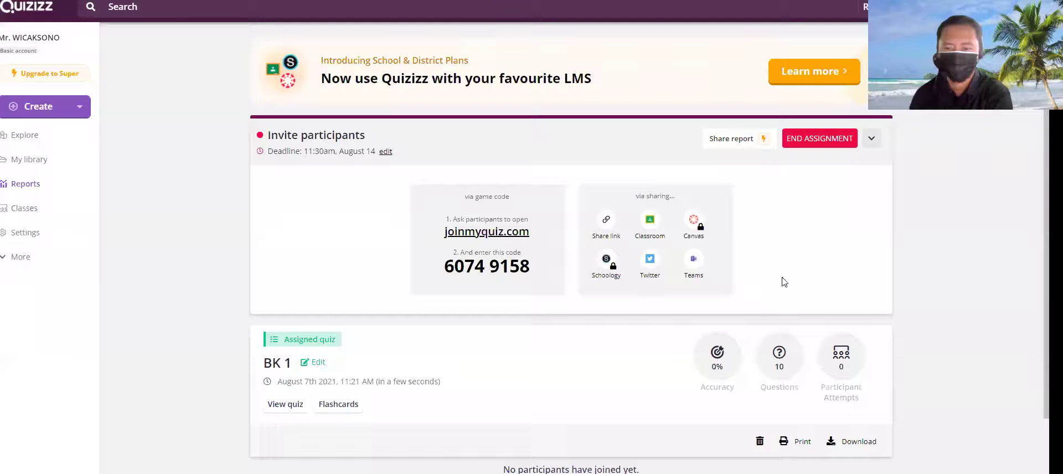
Look over the BK 1 assignment report and open the library of own quizzes
{"action": "scroll", "coordinate": [805, 256], "scroll_direction": "down", "scroll_amount": 2}
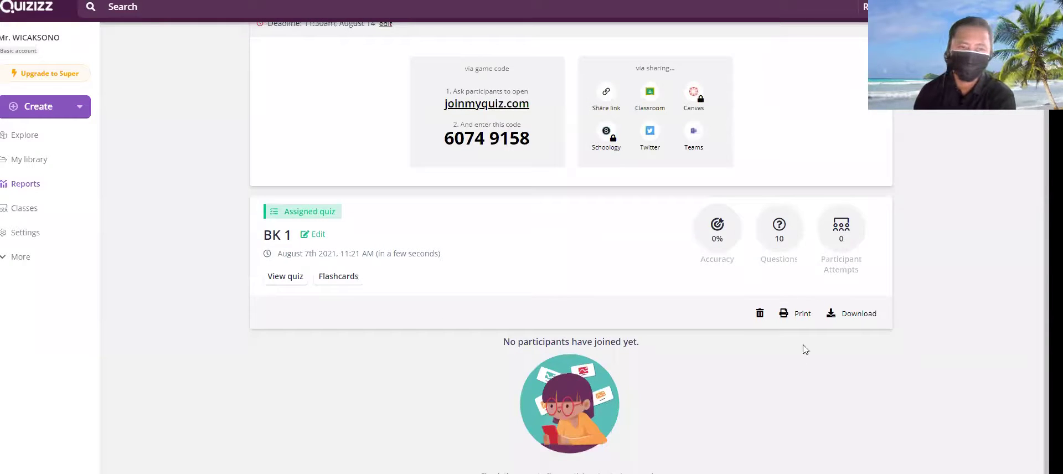
{"action": "scroll", "coordinate": [803, 349], "scroll_direction": "up", "scroll_amount": 2}
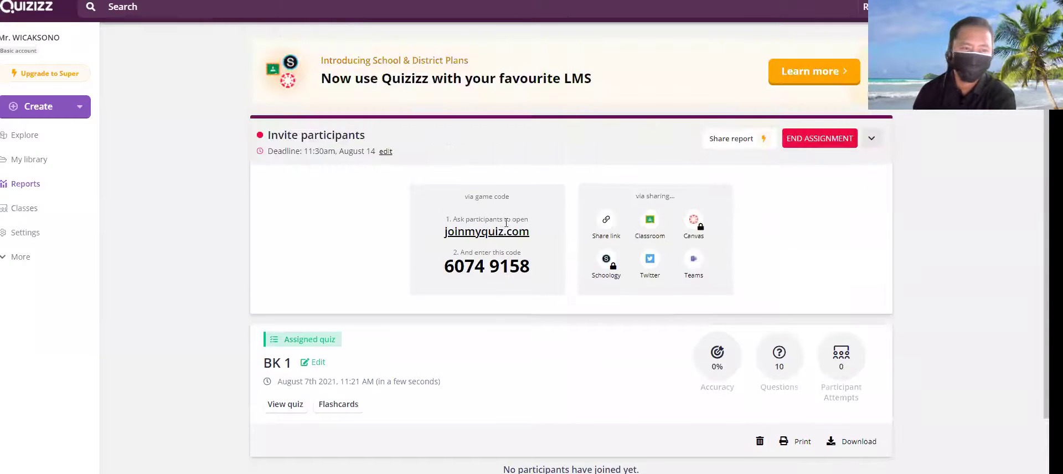
{"action": "left_click", "coordinate": [37, 162]}
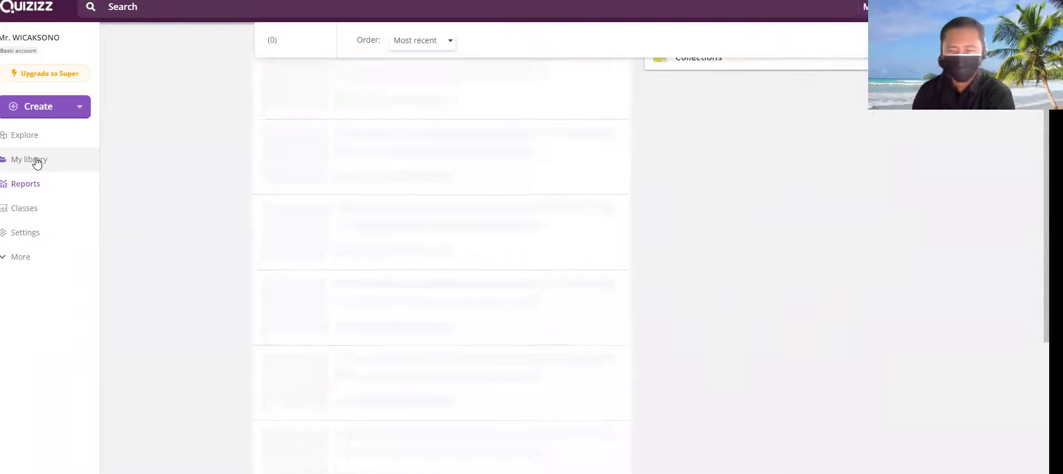